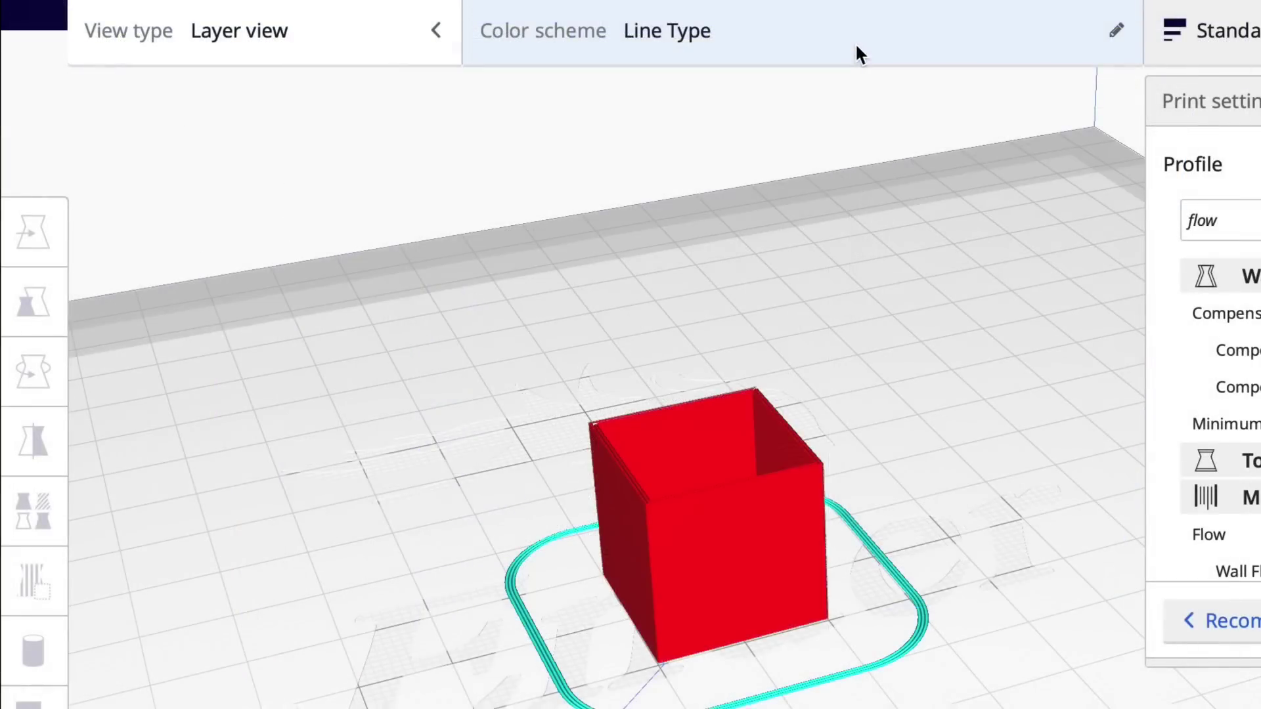
Step: Switch the cube's layer preview colour scheme to Flow
click(857, 53)
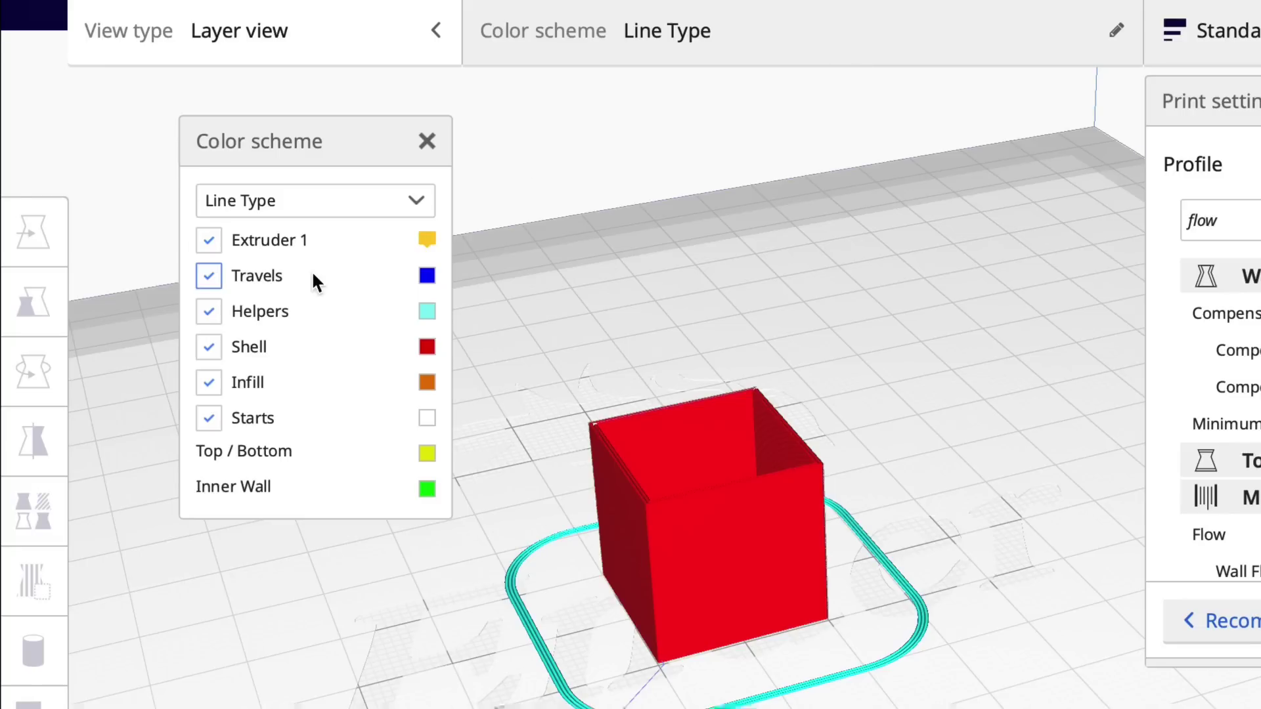
click(415, 201)
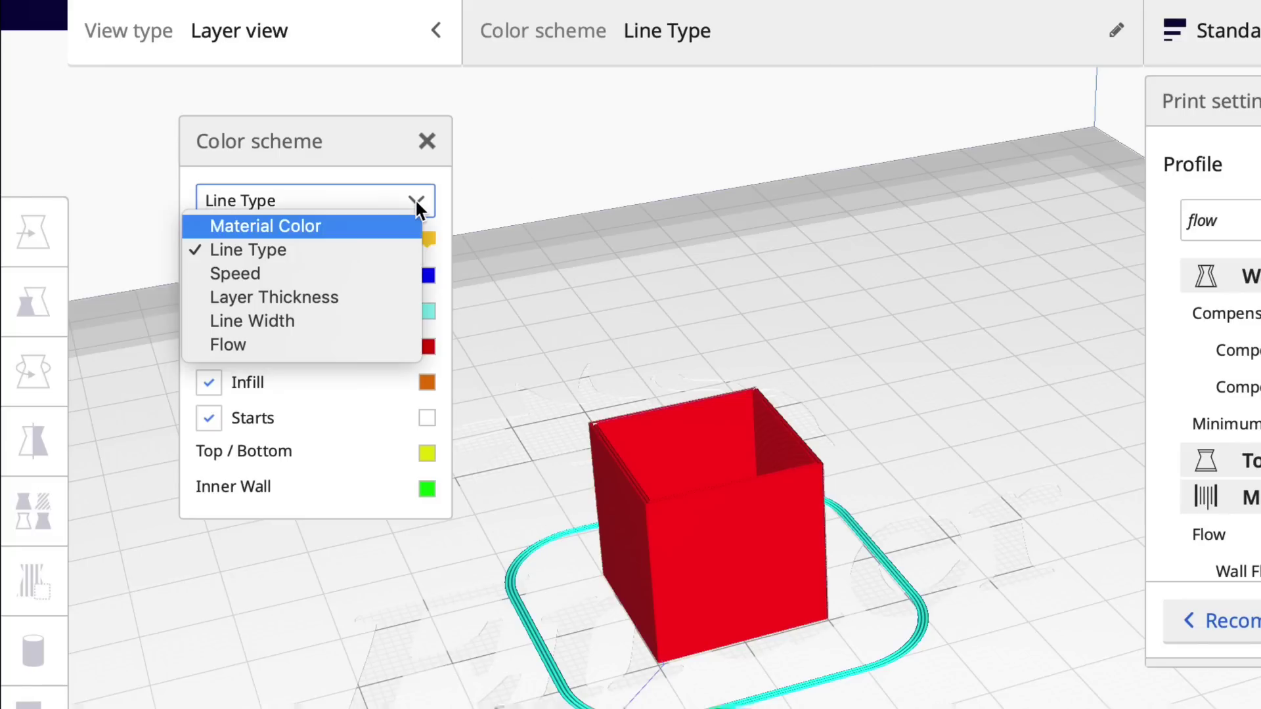
click(295, 346)
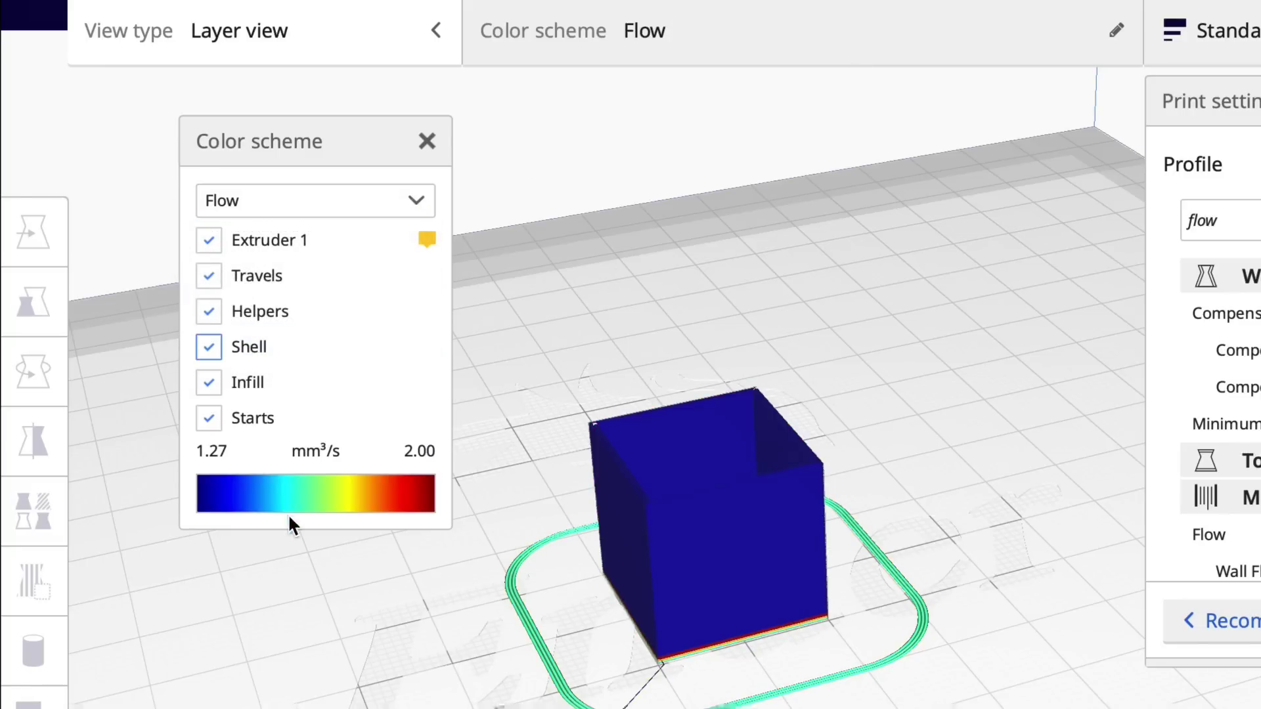
Step: Step the layer slider down to the first layer and back up
key(Down)
key(Down)
key(Down)
key(Down)
key(Down)
key(Down)
key(Down)
key(Down)
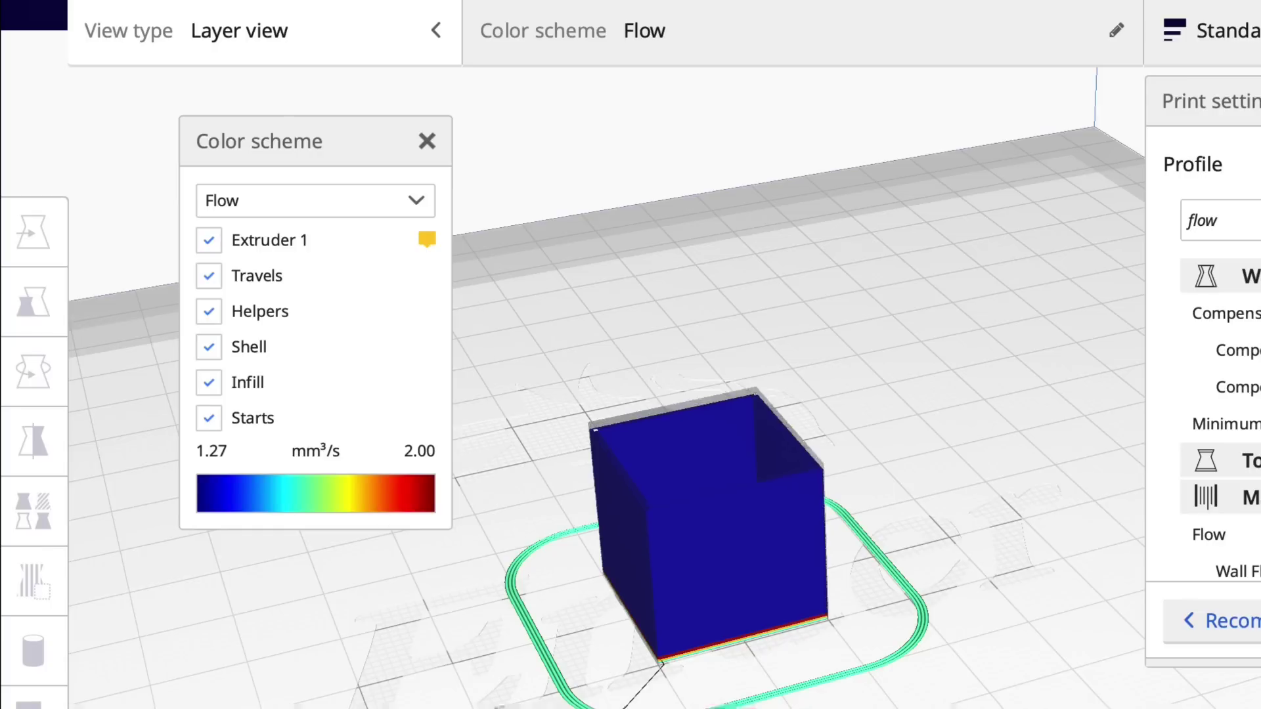
key(Down)
key(Down)
key(Down)
key(Down)
key(Down)
key(Down)
key(Down)
key(Down)
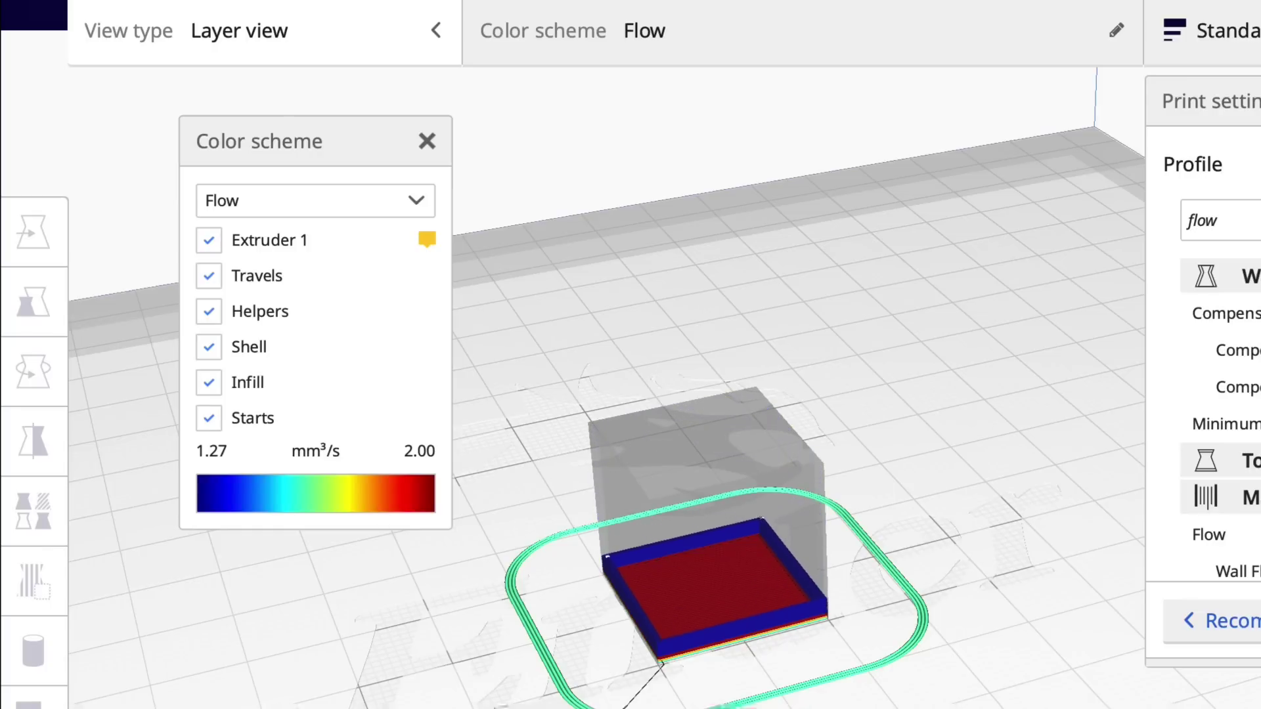
key(Up)
key(Up)
key(Up)
key(Up)
key(Up)
key(Up)
key(Up)
key(Up)
key(Up)
key(Up)
key(Up)
key(Up)
key(Up)
key(Up)
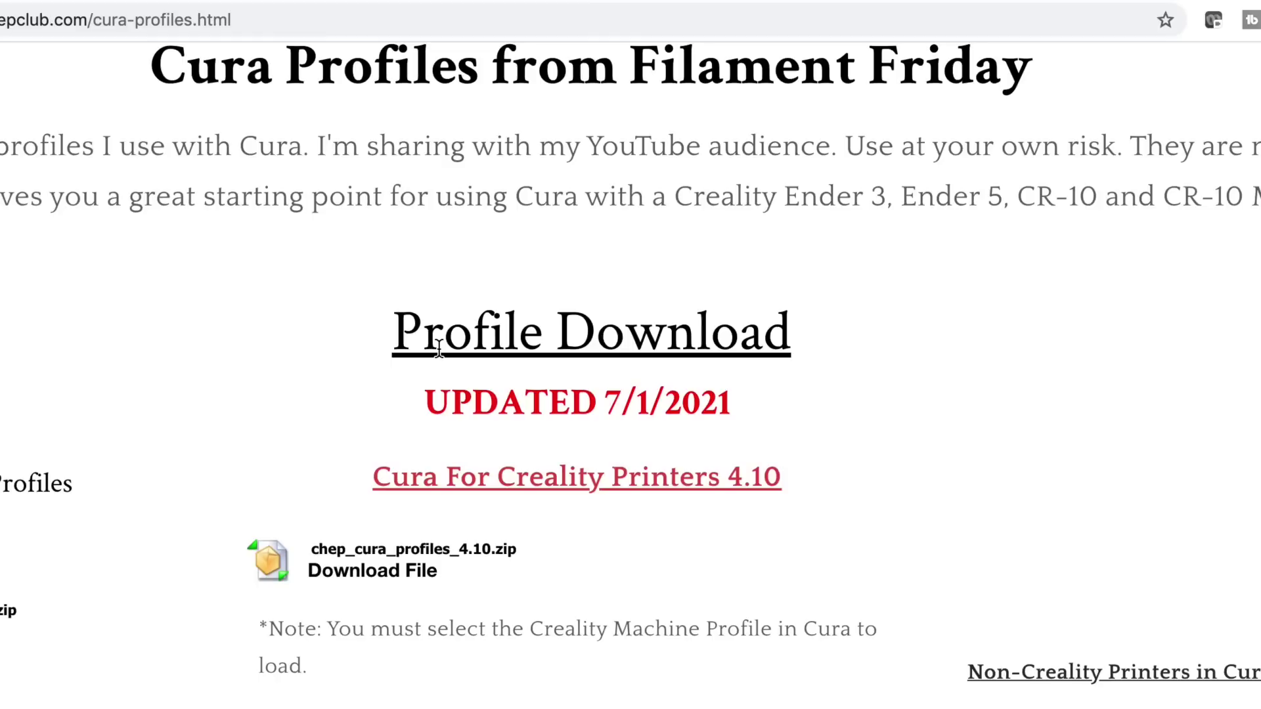
Step: Scroll the Chep Club Cura profiles page down to the Creality 4.10 download
scroll(438, 348, down, 1)
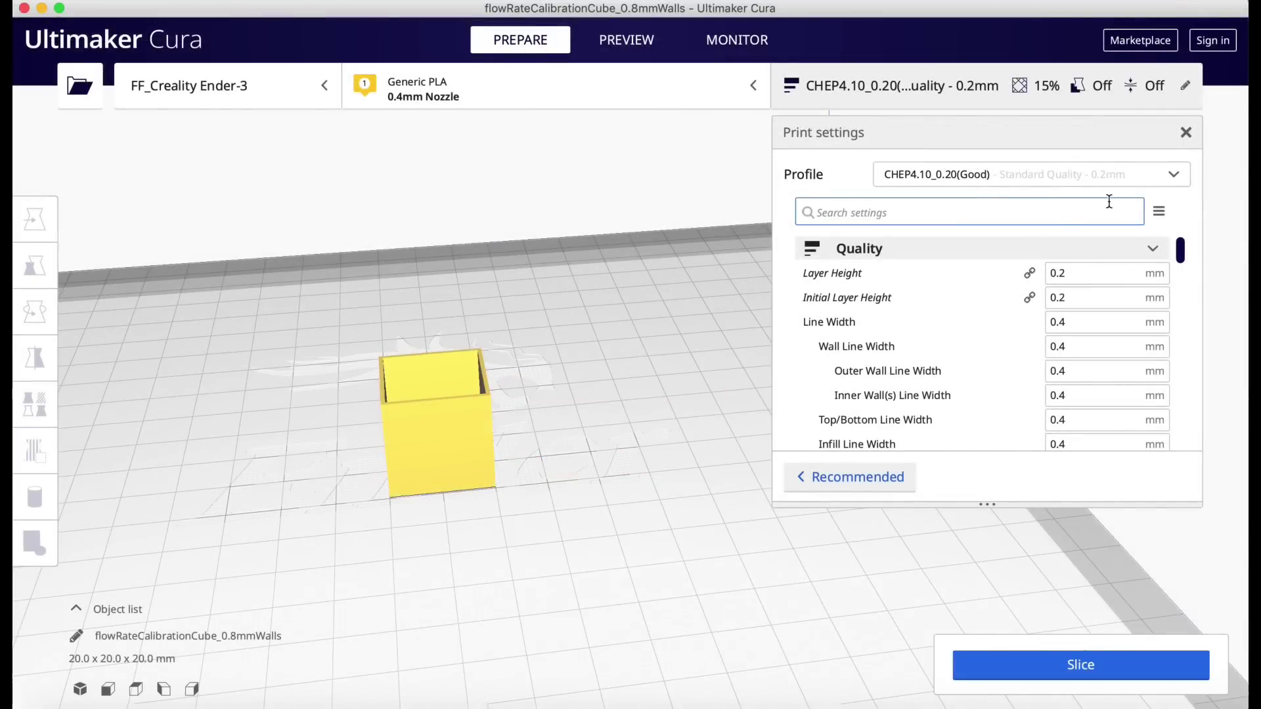
Step: Check the CHEP profile's 500 mm/s² acceleration via an 'accel' search, then select Standard Quality - 0.2 mm
click(900, 211)
text(accel)
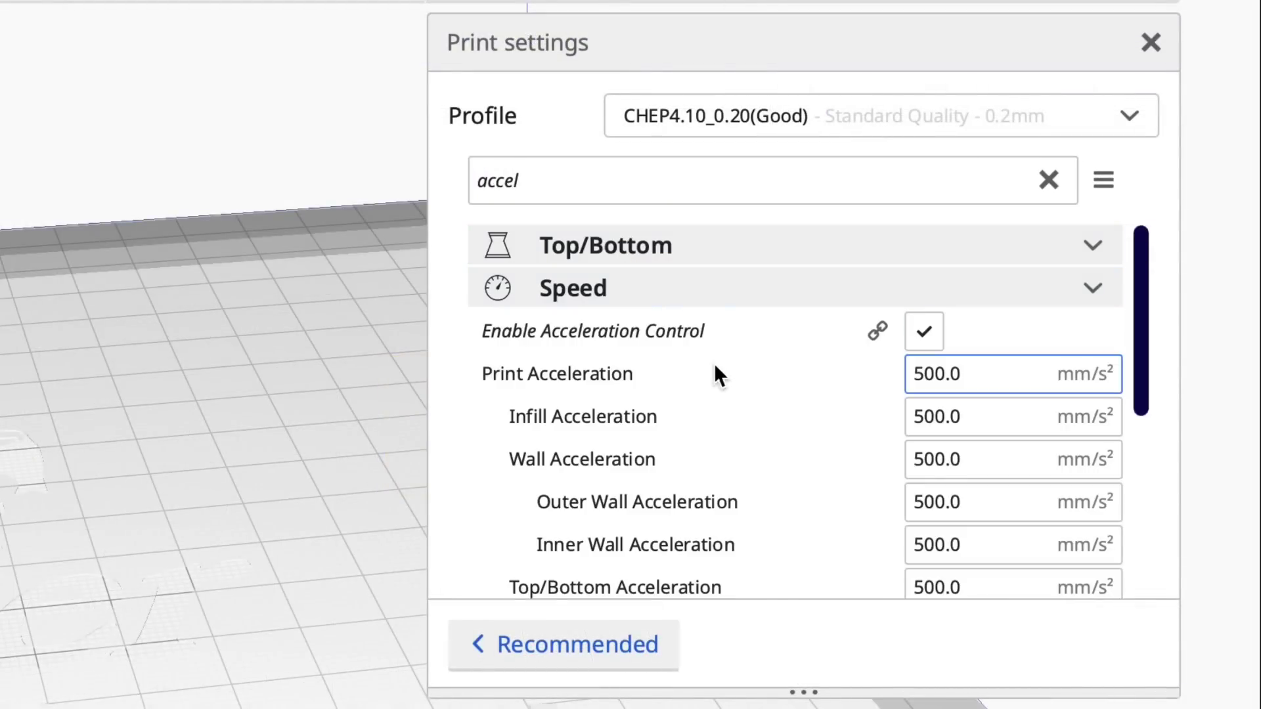
scroll(980, 414, down, 3)
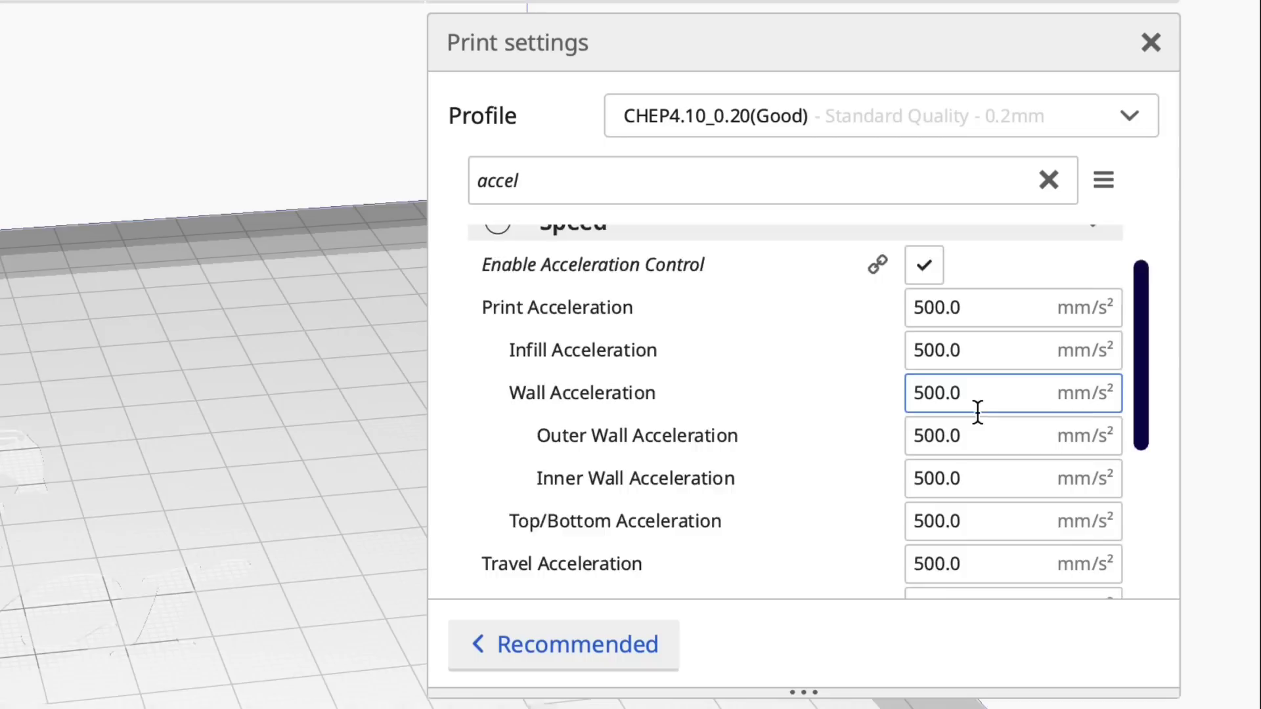
scroll(977, 411, down, 5)
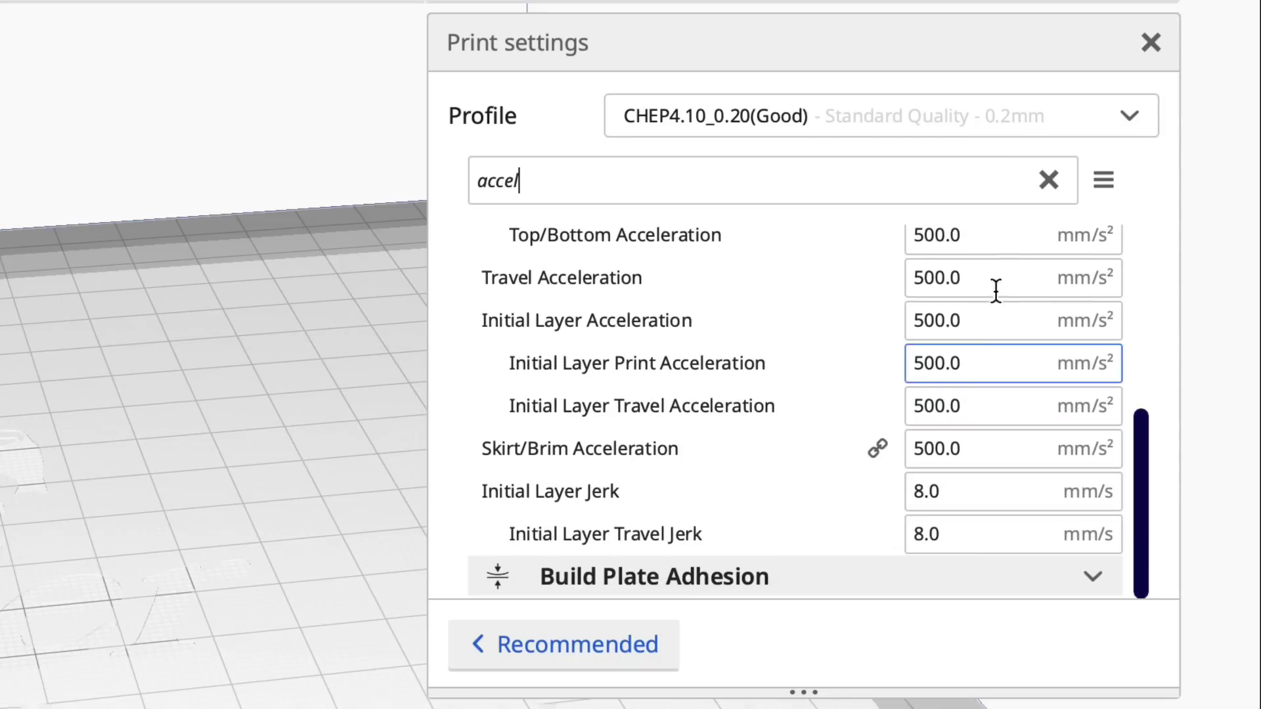
click(1134, 116)
click(812, 282)
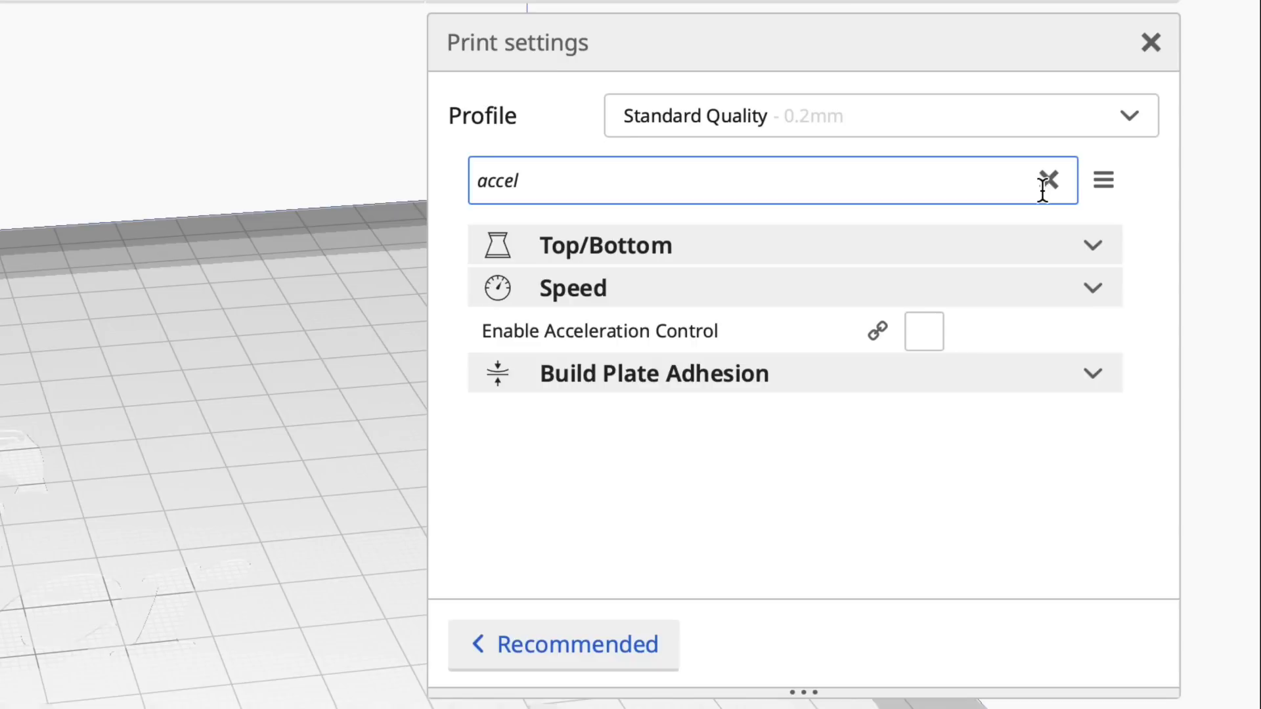
Step: Search 'Flow' and compare Standard Quality's 100% flows with CHEP4.10_0.20(Good)'s 95% Outer Wall Flow
drag(528, 182, 432, 176)
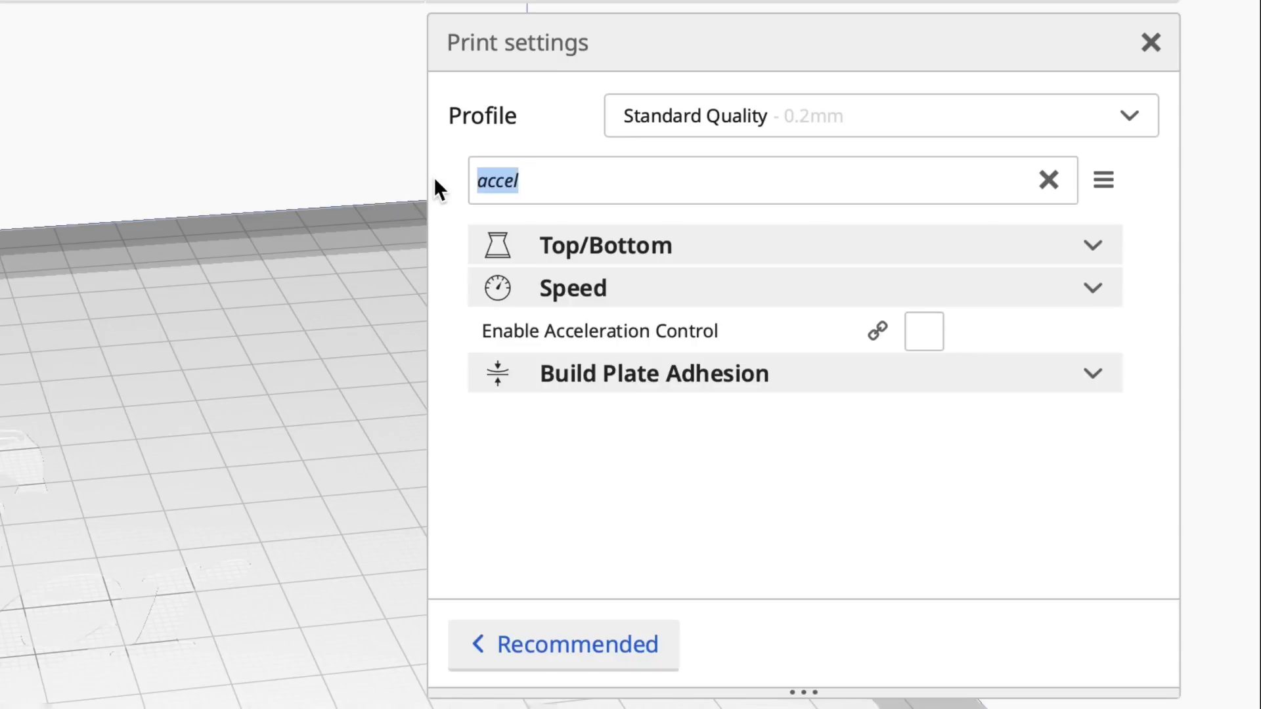
text(Flow)
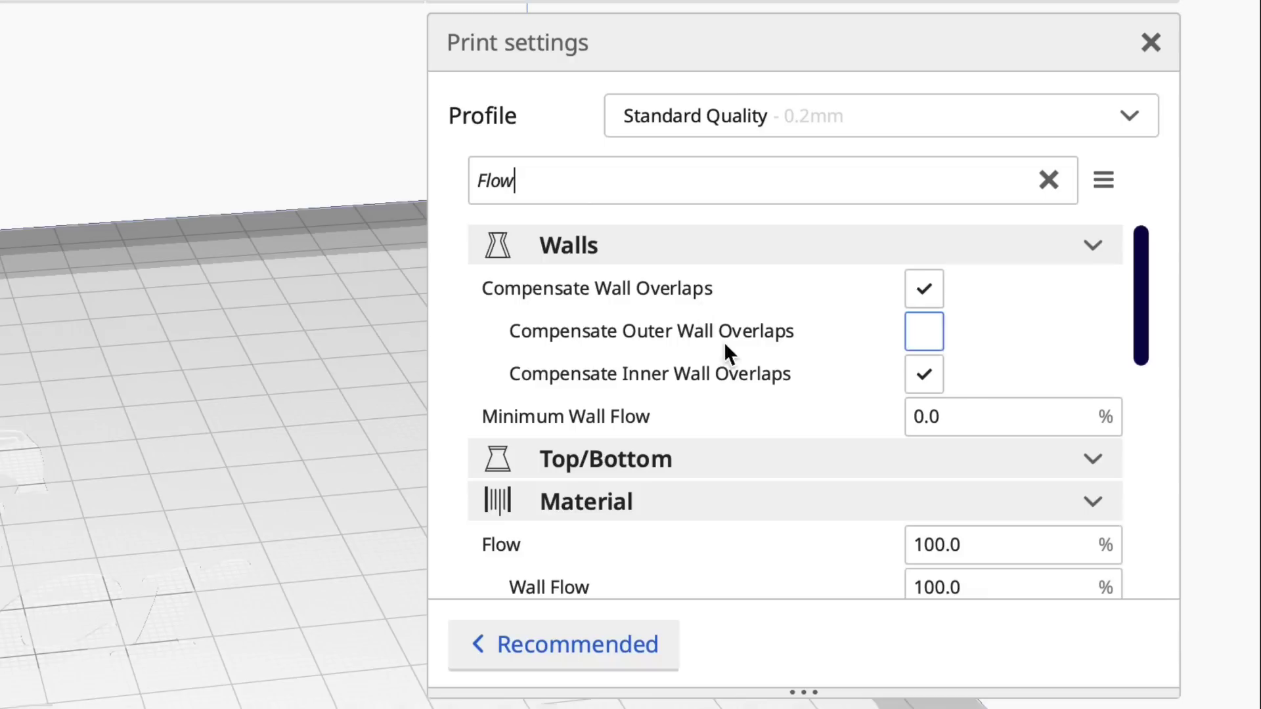
scroll(754, 374, down, 4)
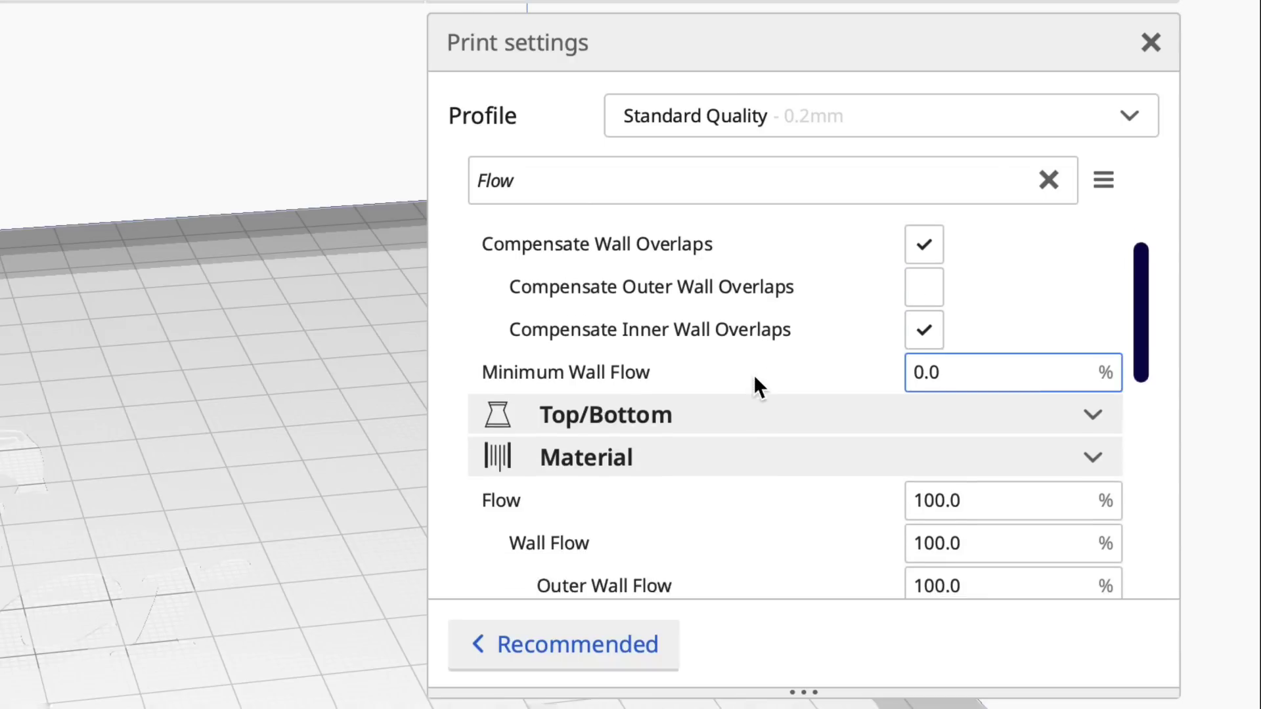
drag(1153, 319, 1139, 412)
scroll(1138, 412, up, 1)
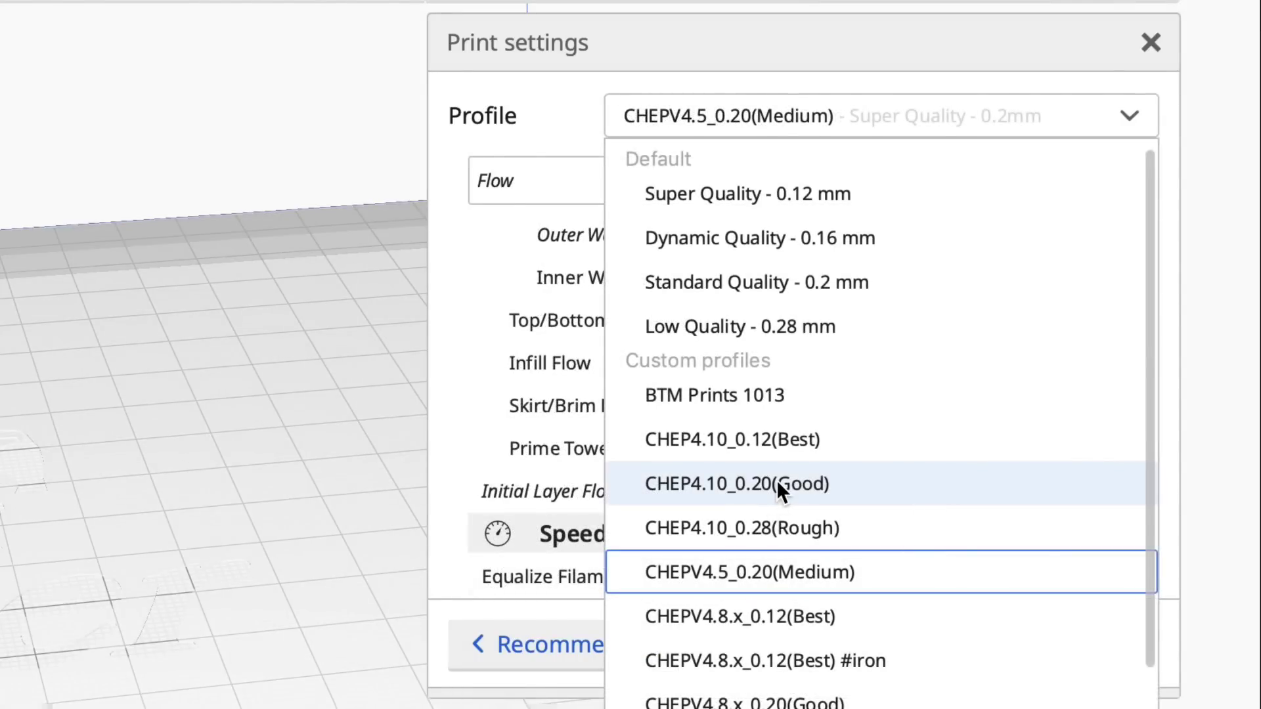
click(777, 483)
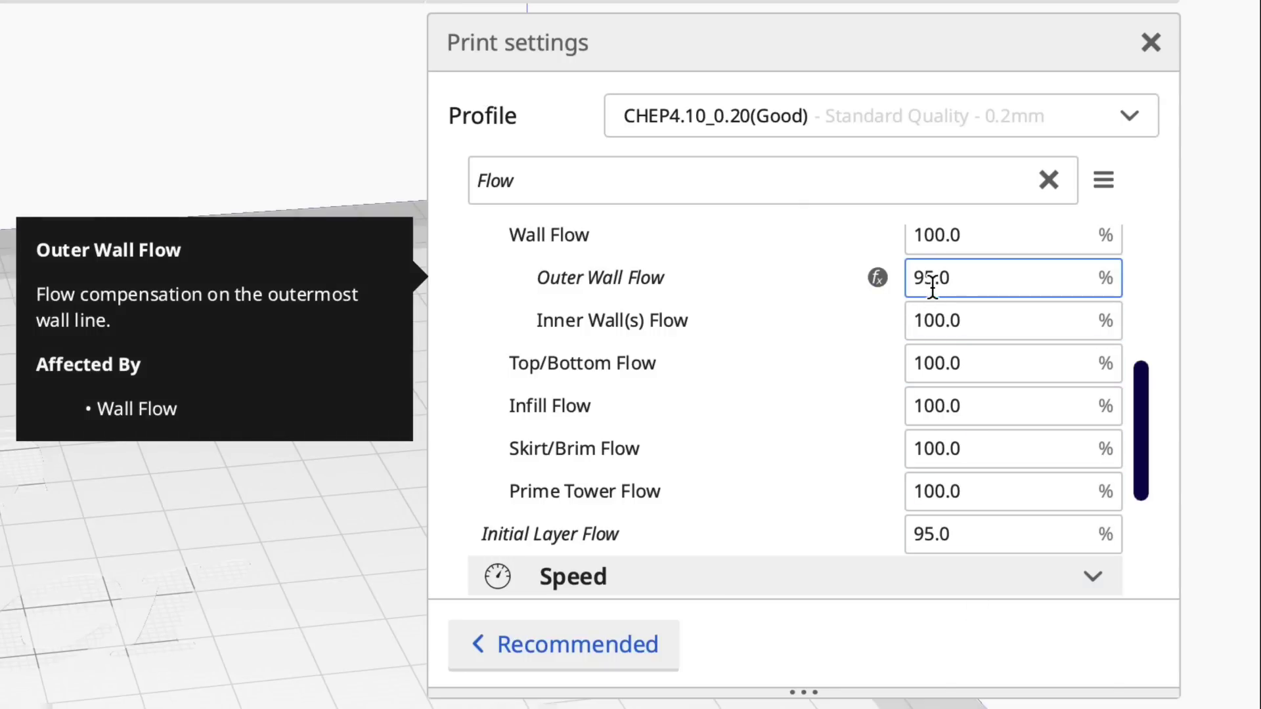
drag(1145, 382, 1141, 421)
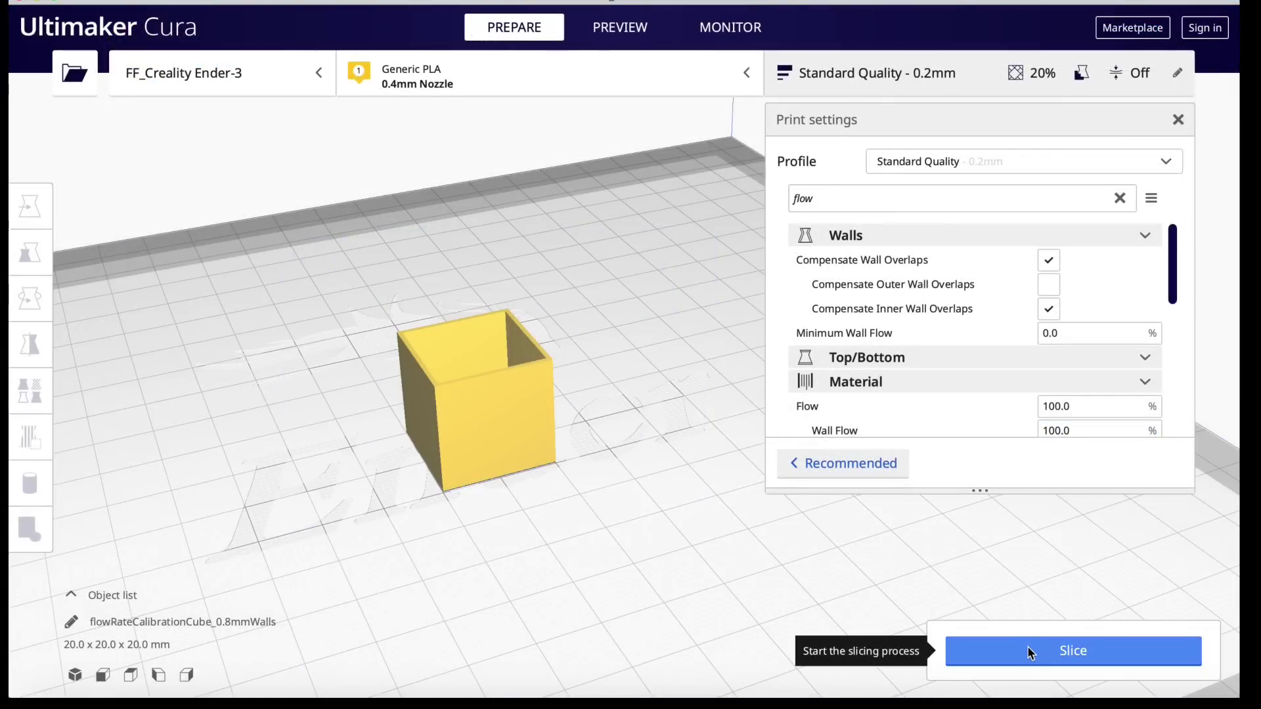
Step: Slice the cube under Standard Quality (21 min, 2g, 0.64m) and view its layers
click(1029, 652)
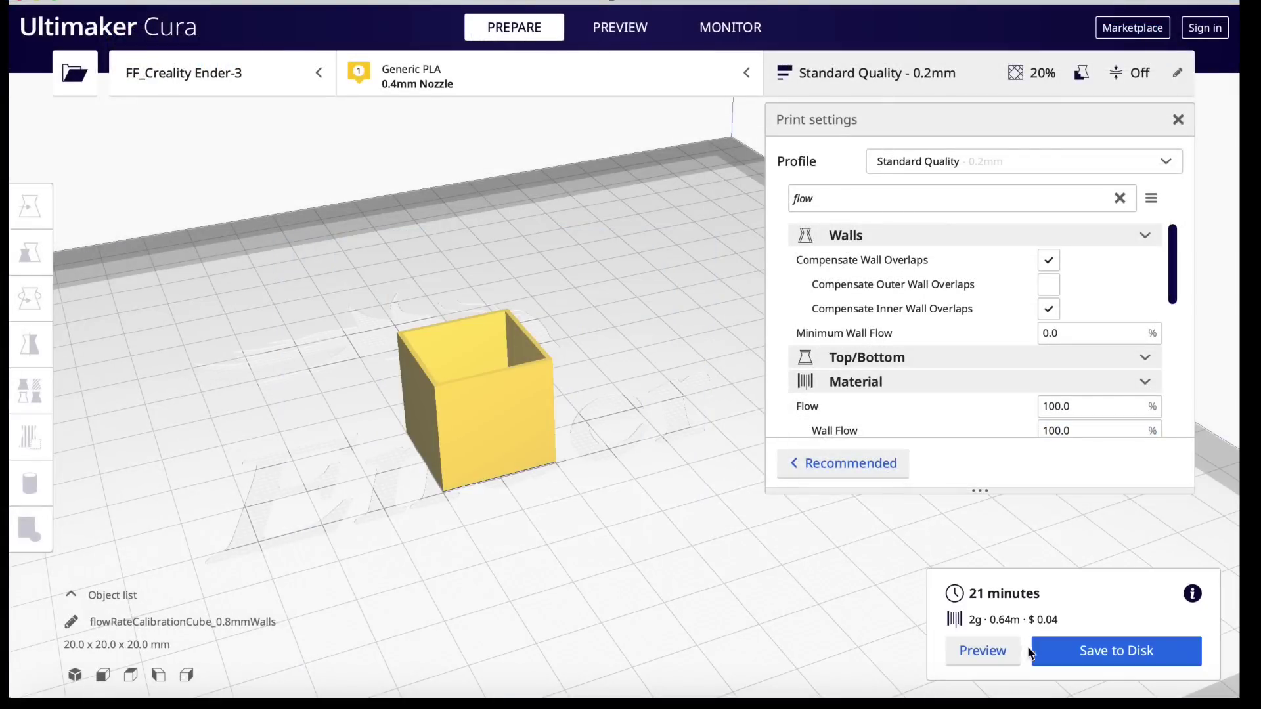
click(981, 651)
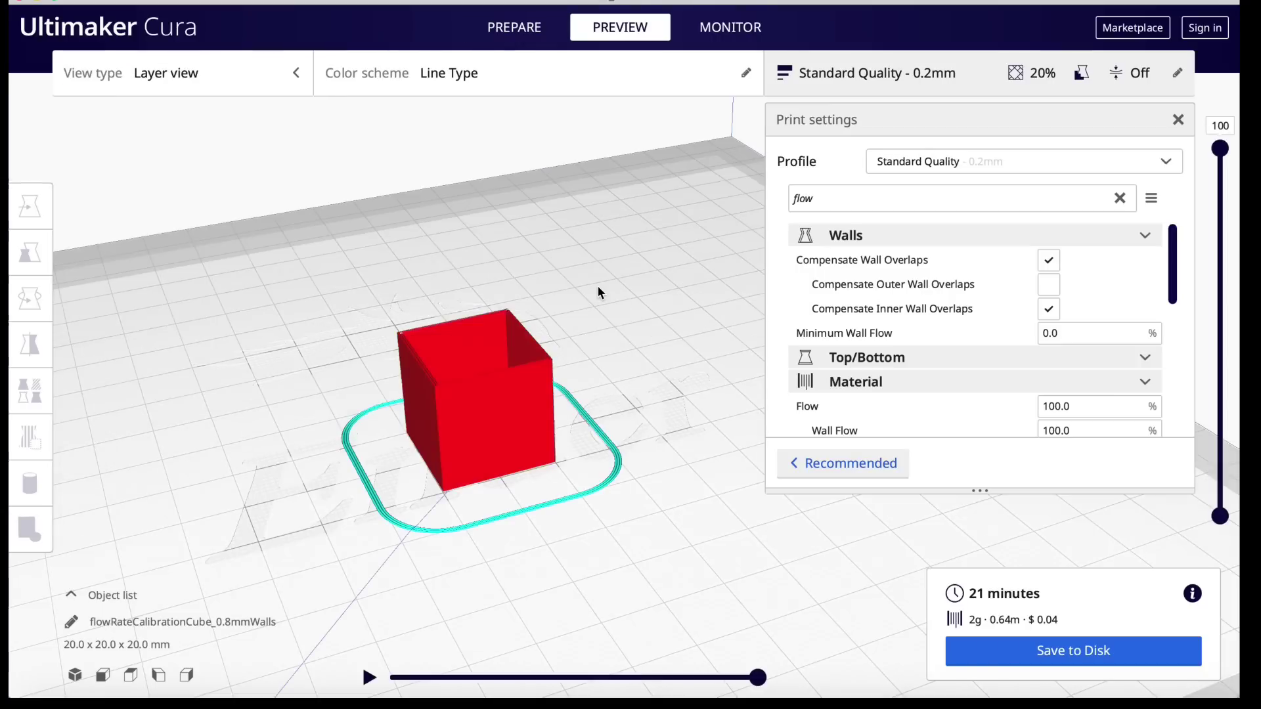
Step: Colour the Standard Quality layer preview by Flow
click(574, 81)
click(250, 178)
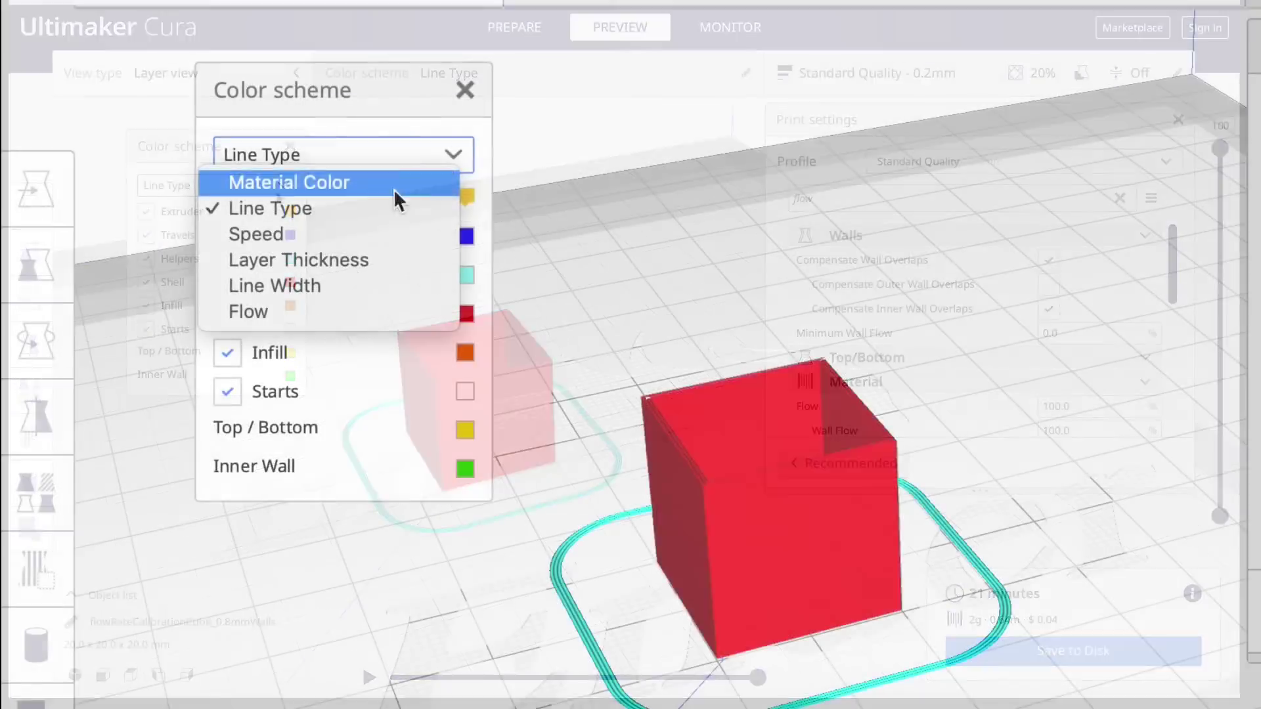
click(322, 314)
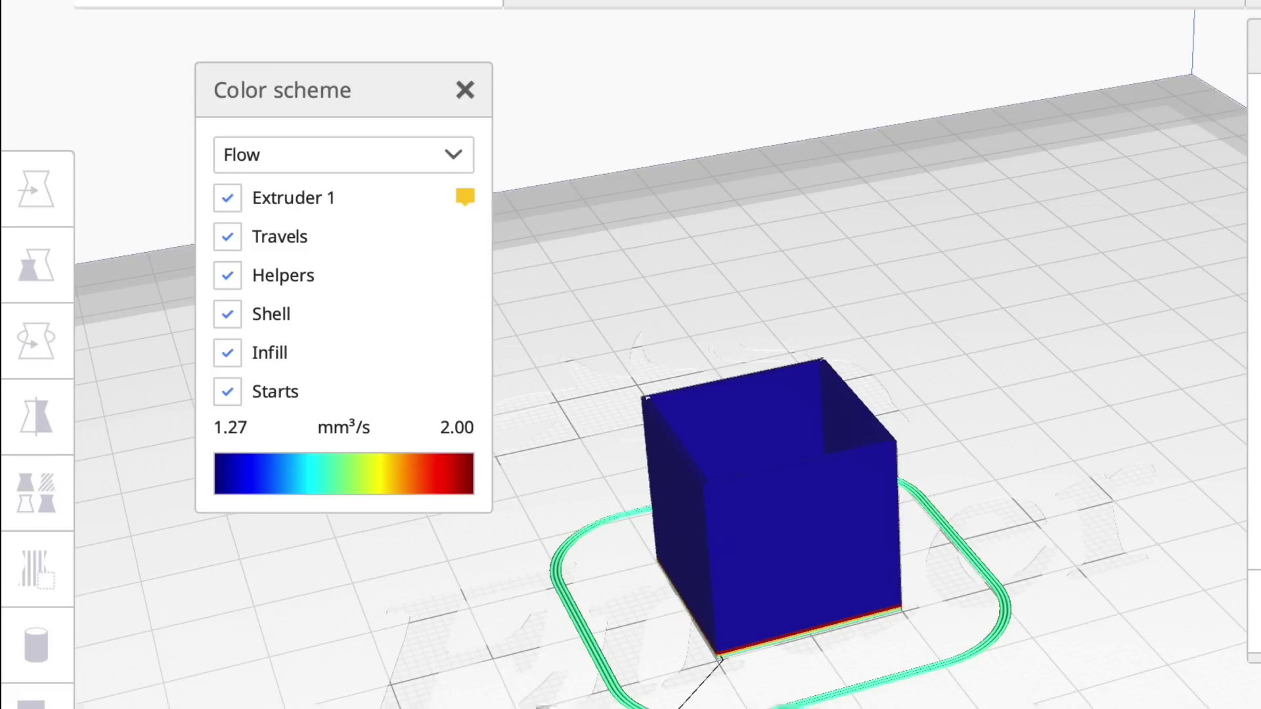
Step: Step the layers down to the first layer and back up to full cube height
key(Down)
key(Down)
key(Down)
key(Down)
key(Down)
key(Down)
key(Down)
key(Down)
key(Down)
key(Down)
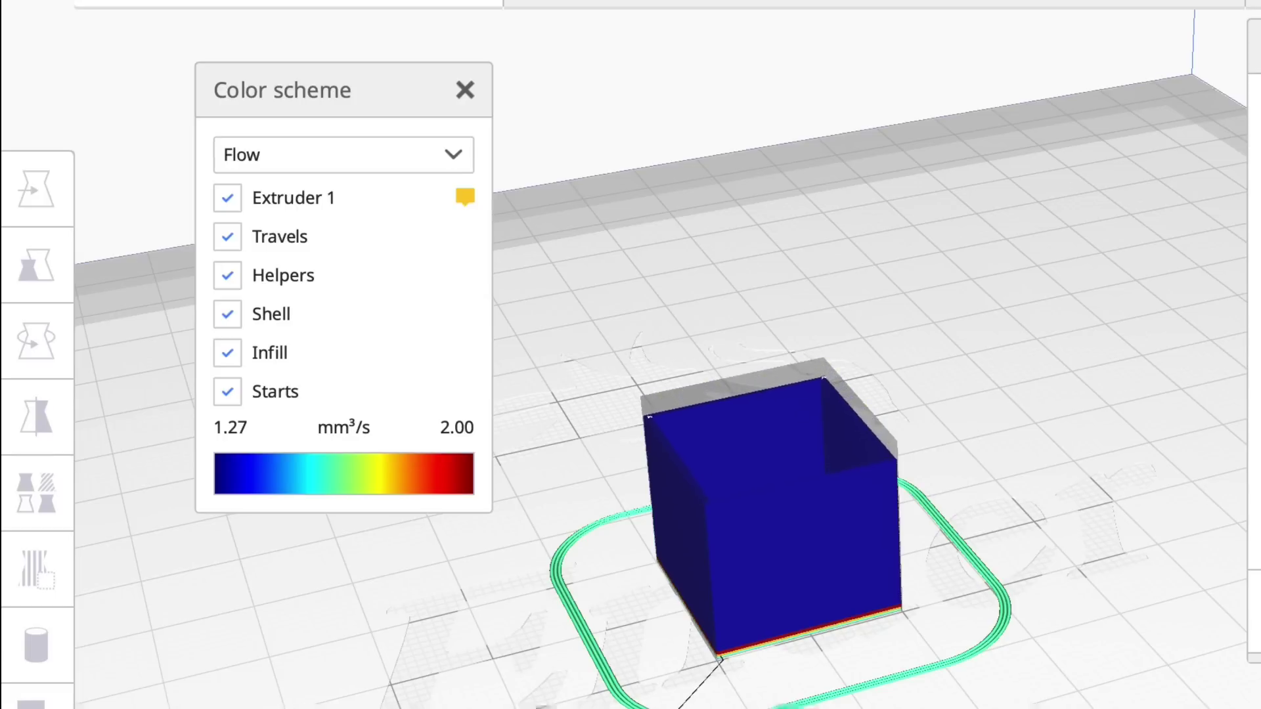
key(Down)
key(Down)
key(Down)
key(Down)
key(Down)
key(Down)
key(Down)
key(Down)
key(Down)
key(Down)
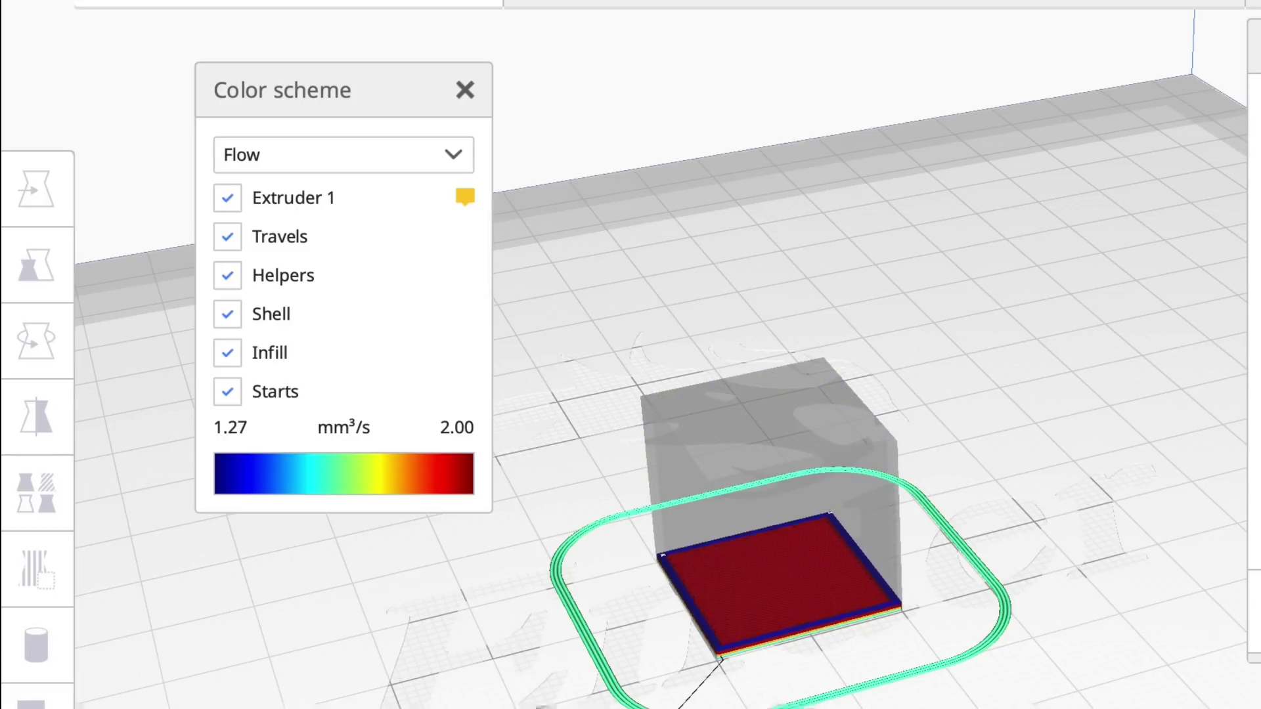
key(Up)
key(Up)
key(Up)
key(Up)
key(Up)
key(Up)
key(Up)
key(Up)
key(Up)
key(Up)
key(Up)
key(Up)
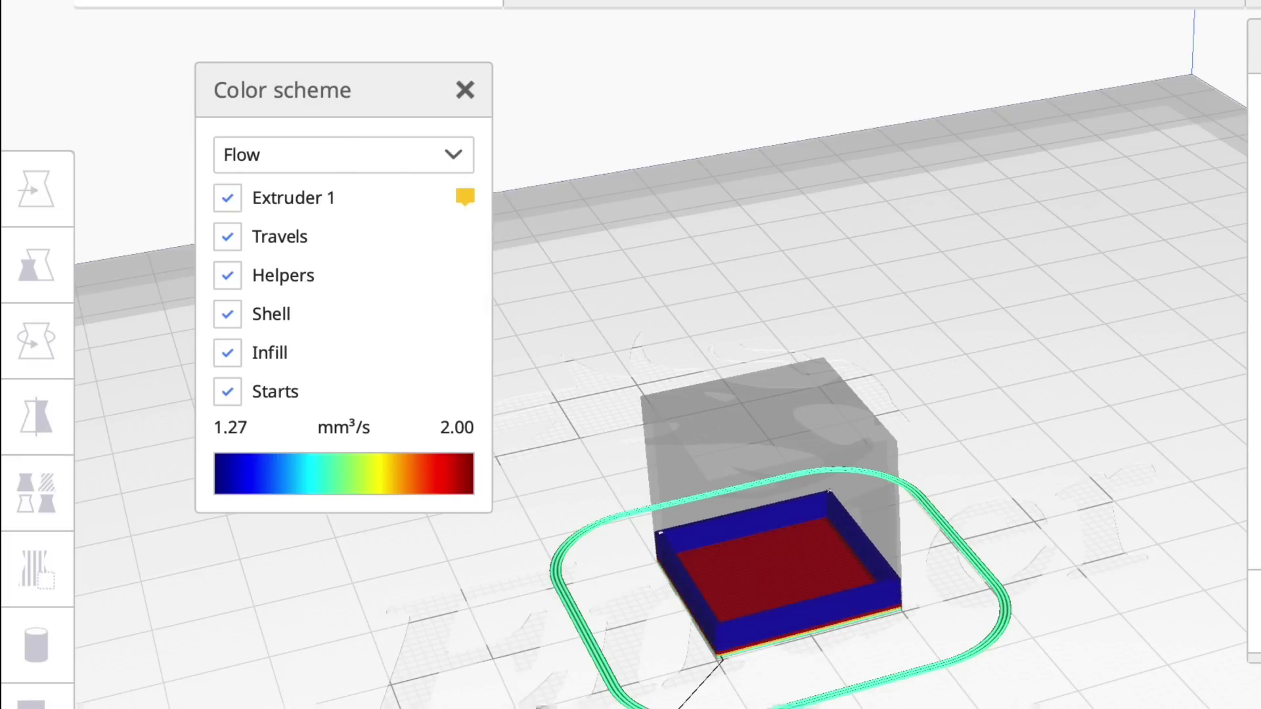
key(Up)
key(Up)
key(Up)
key(Up)
key(Up)
key(Up)
key(Up)
key(Up)
key(Up)
key(Up)
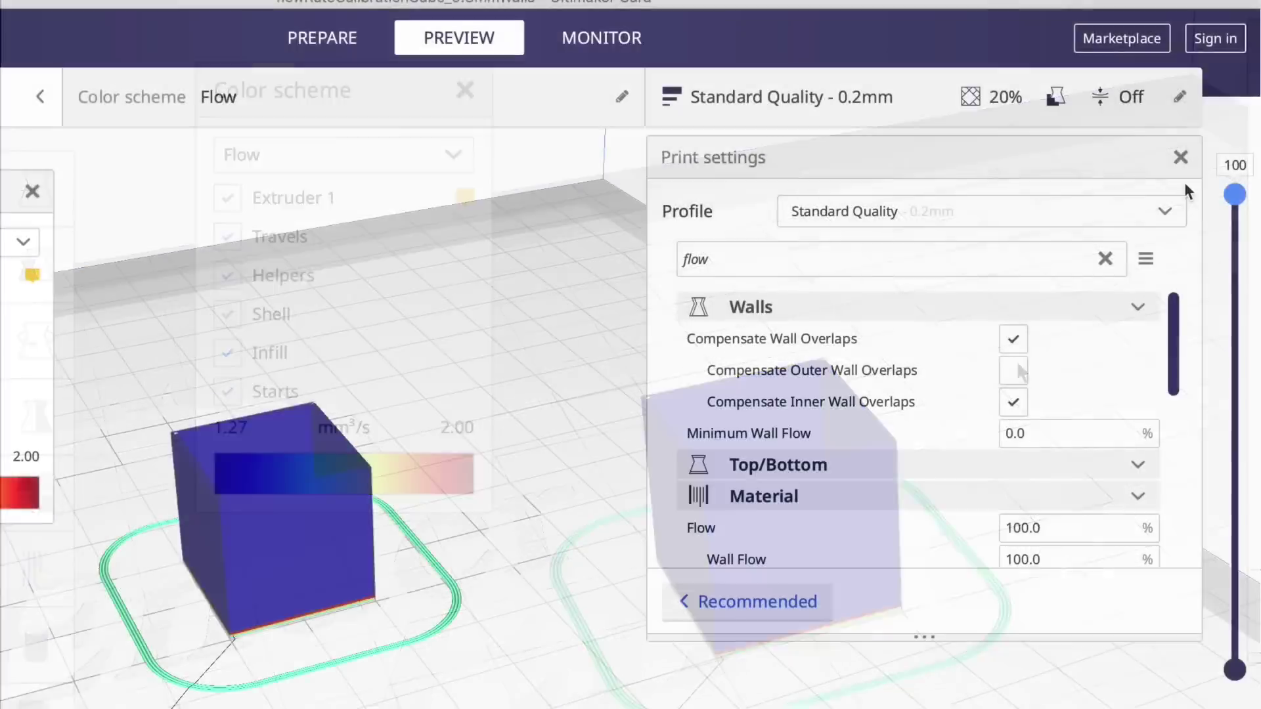
Step: Slice the cube with CHEP4.10_0.20(Good), then step its layers down to the base and back up
click(1160, 209)
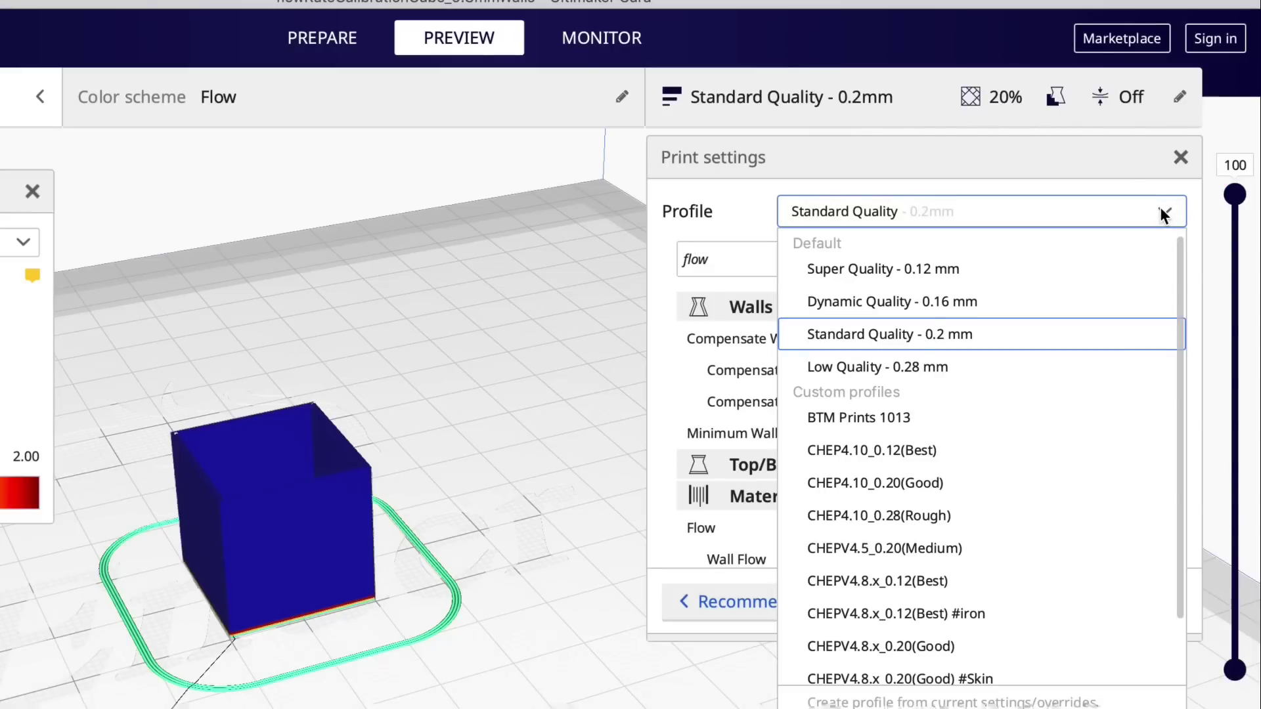
click(893, 483)
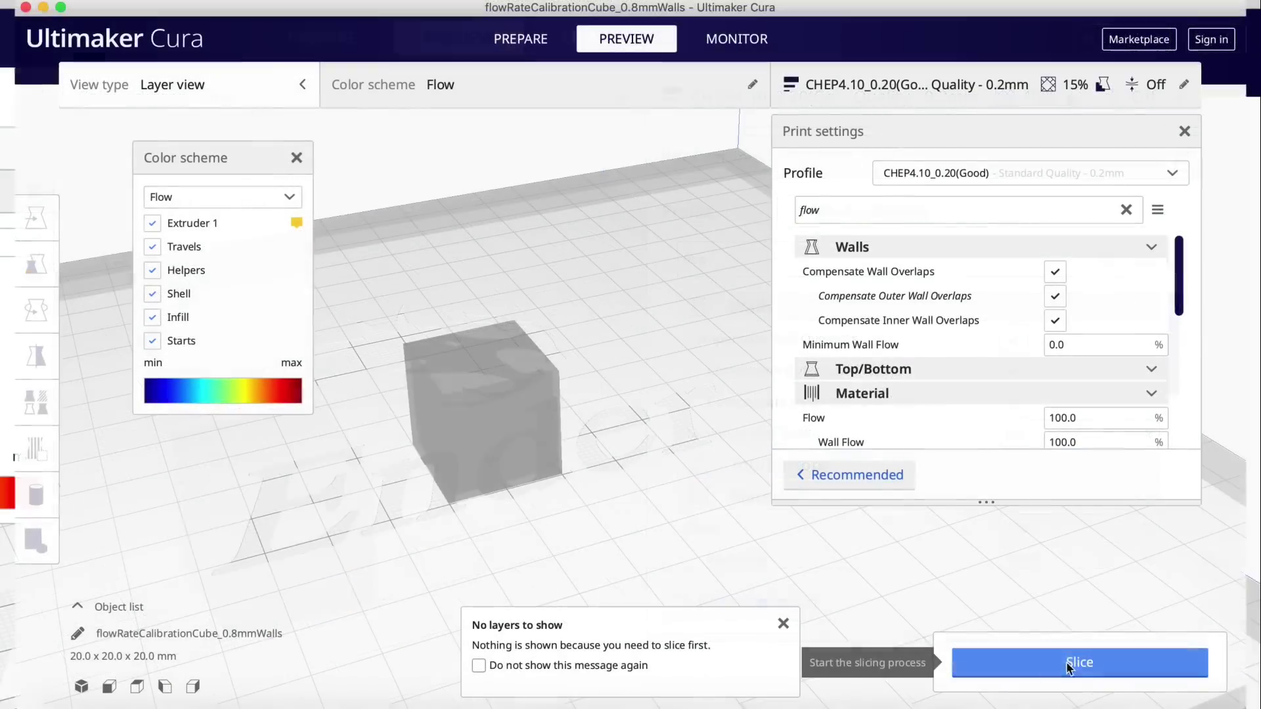
click(1069, 665)
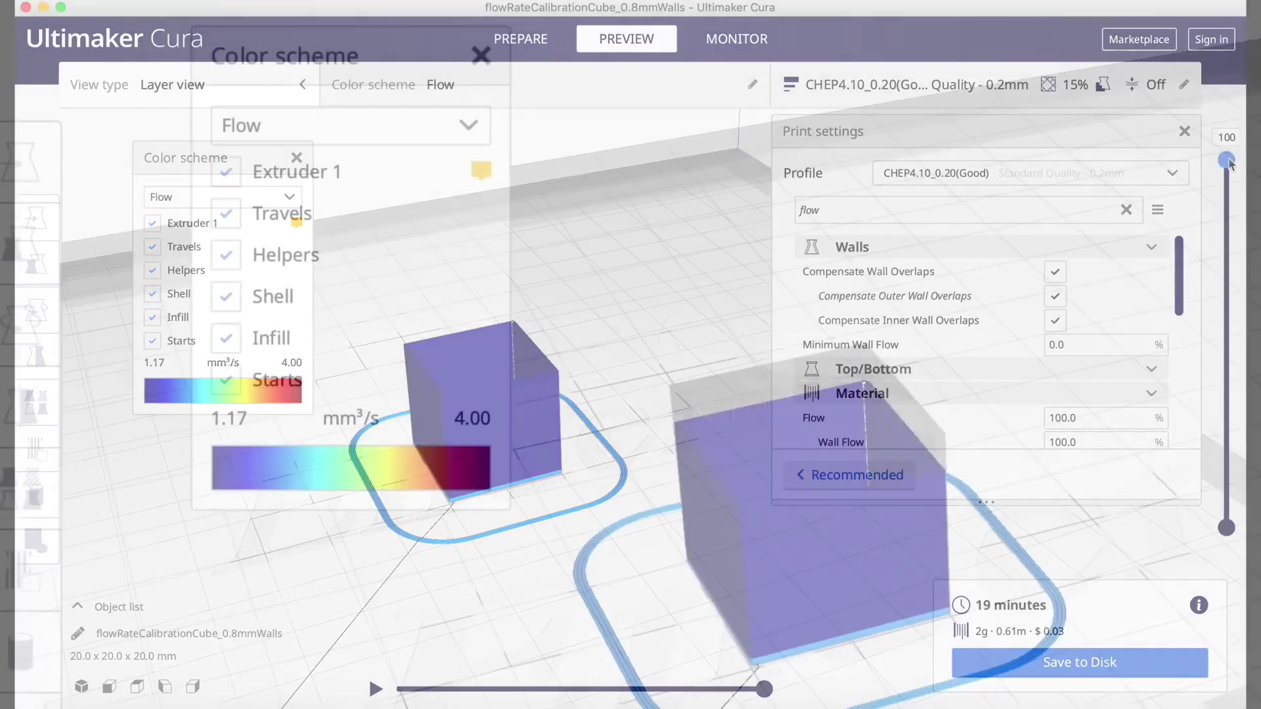
key(Down)
key(Down)
key(Down)
key(Down)
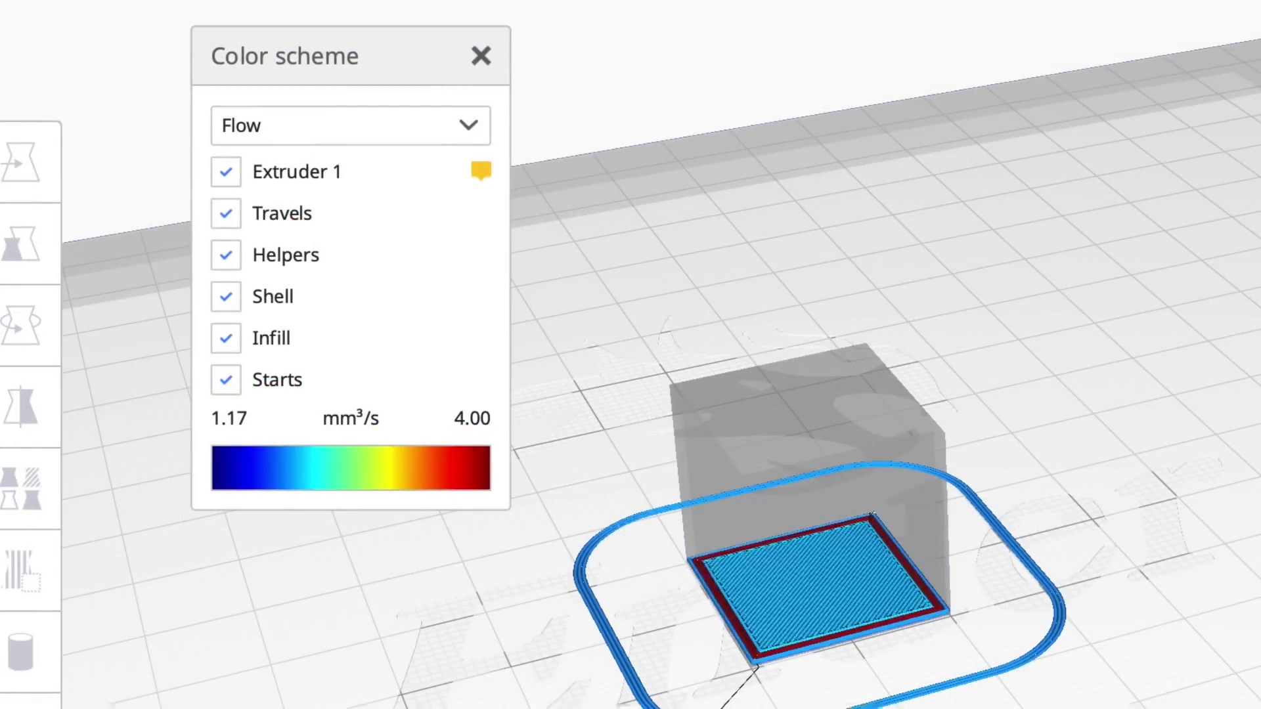
key(Up)
key(Up)
key(Up)
key(Up)
key(Up)
key(Up)
key(Up)
key(Up)
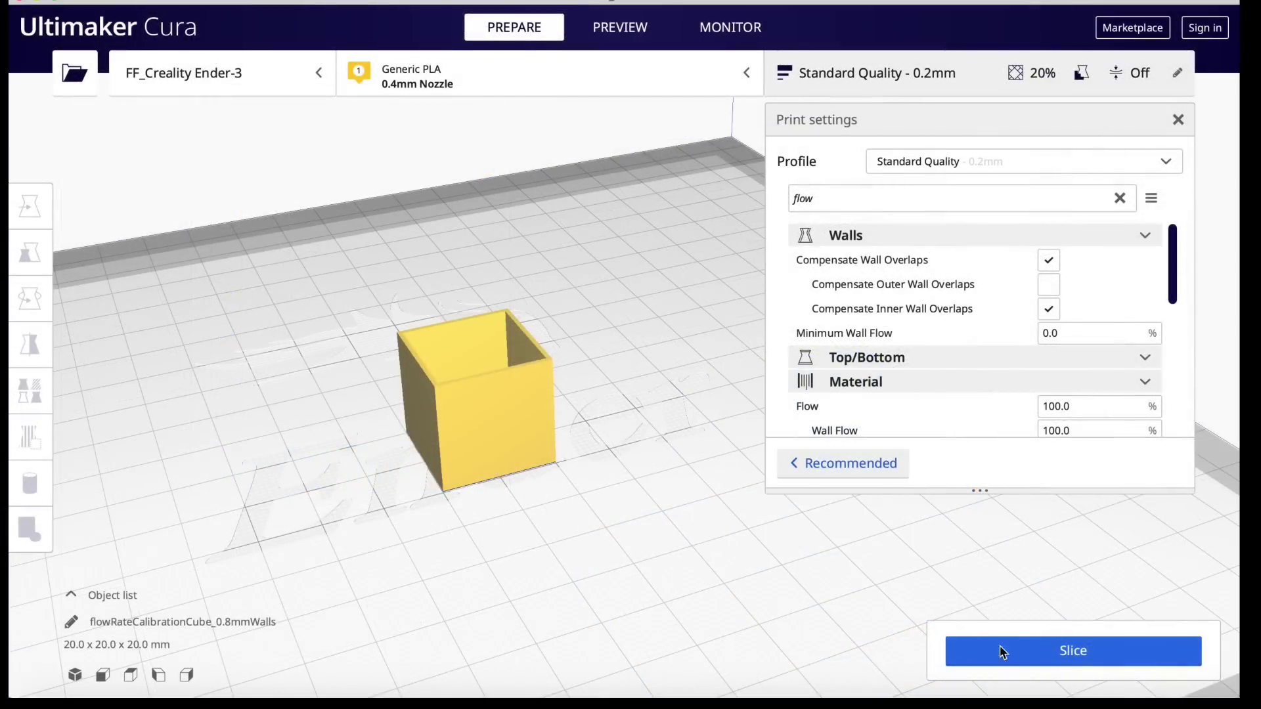
Step: Slice the cube with Standard Quality, then change the profile to CHEP4.10_0.20(Good)
click(1029, 652)
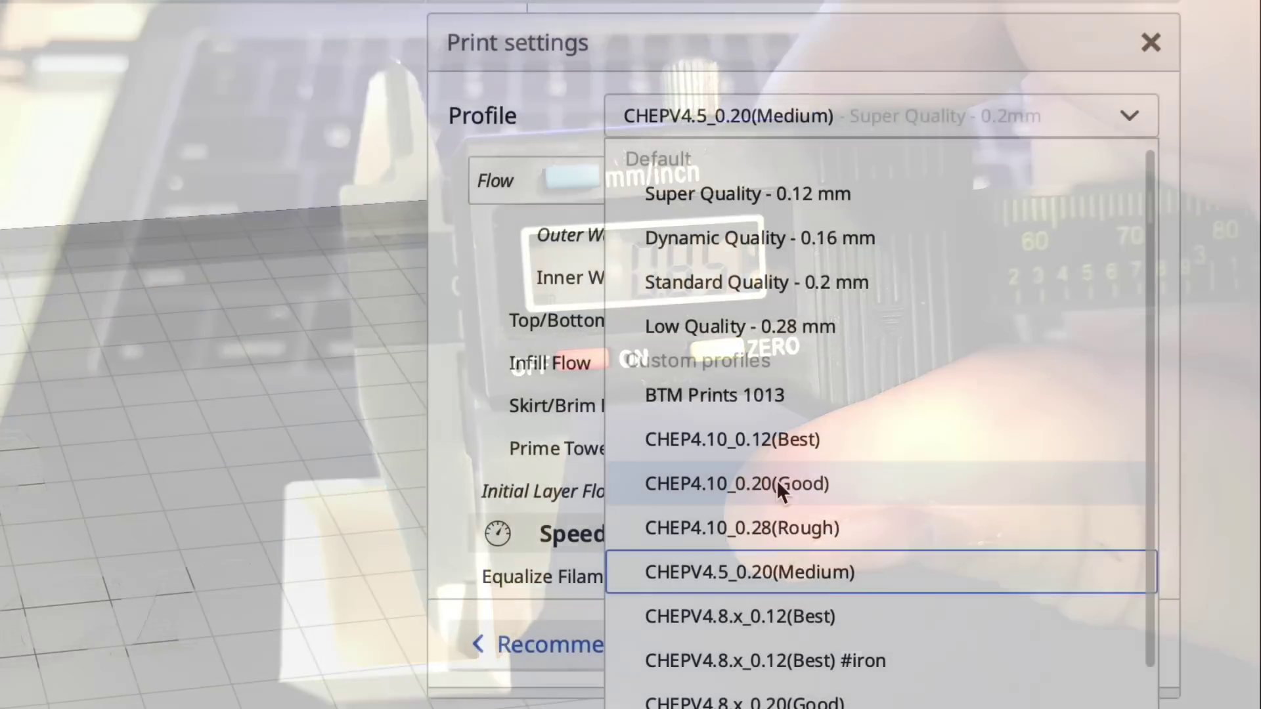
click(776, 481)
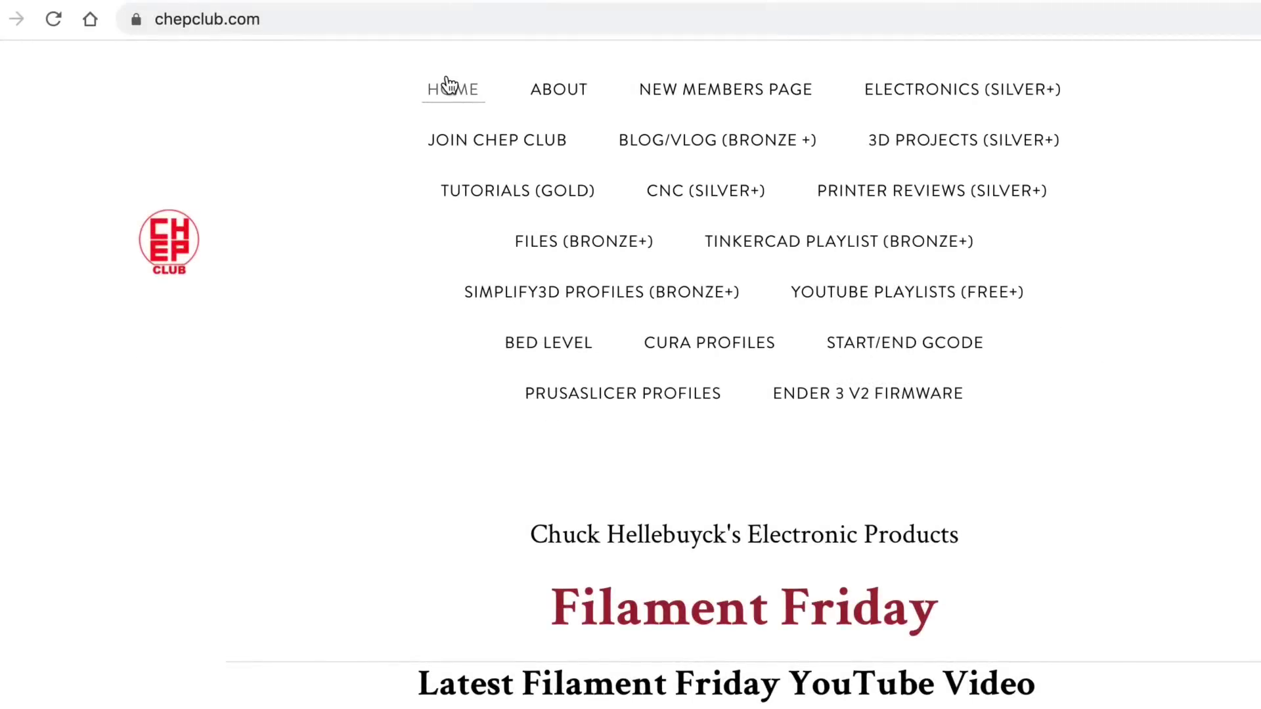
Step: Download chep_cura_profiles_4.10.zip from the Cura For Creality Printers 4.10 section
click(708, 355)
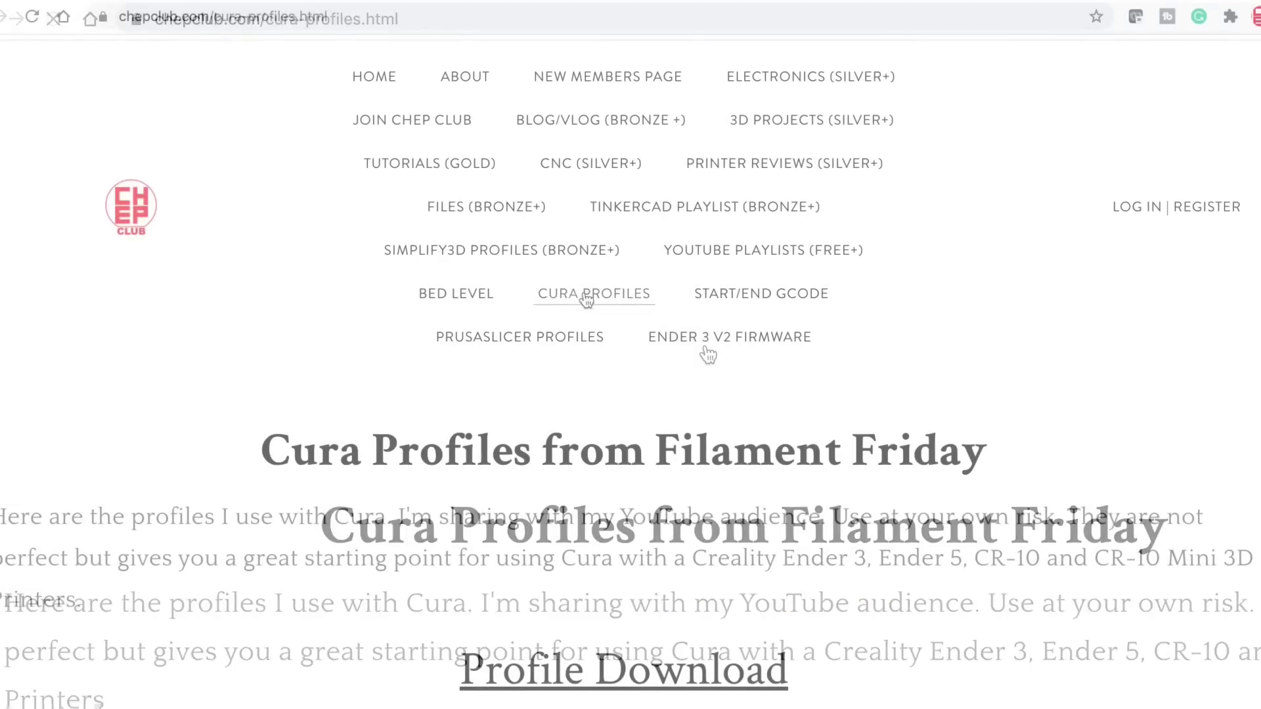
scroll(500, 289, down, 5)
scroll(498, 288, down, 3)
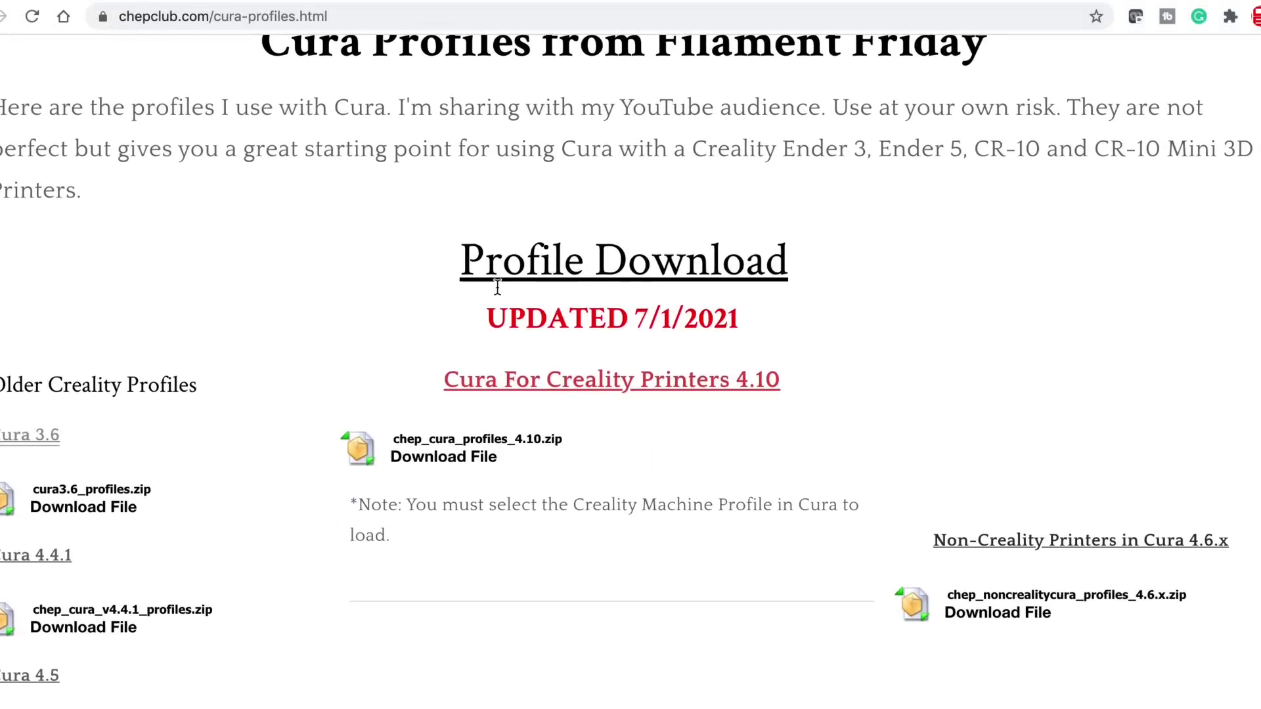
click(452, 455)
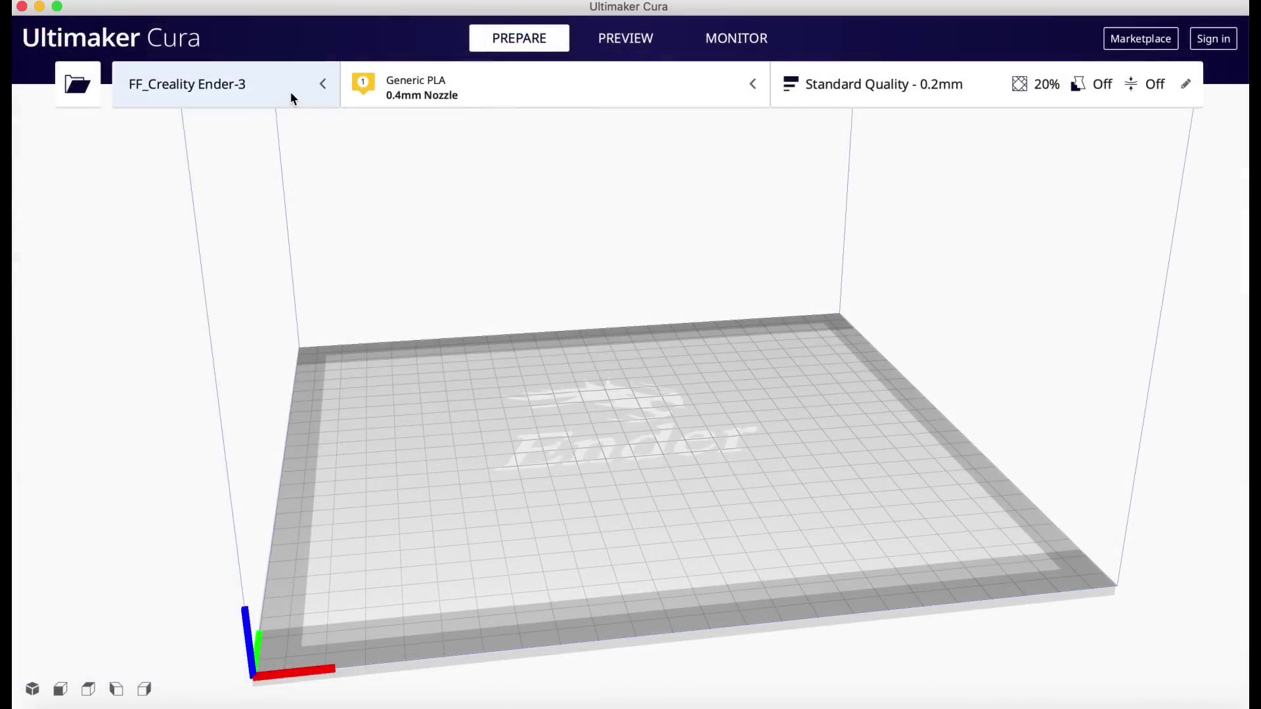
Step: Open Preferences > Printers via Manage printers, showing the FF_Creality Ender-3
click(289, 99)
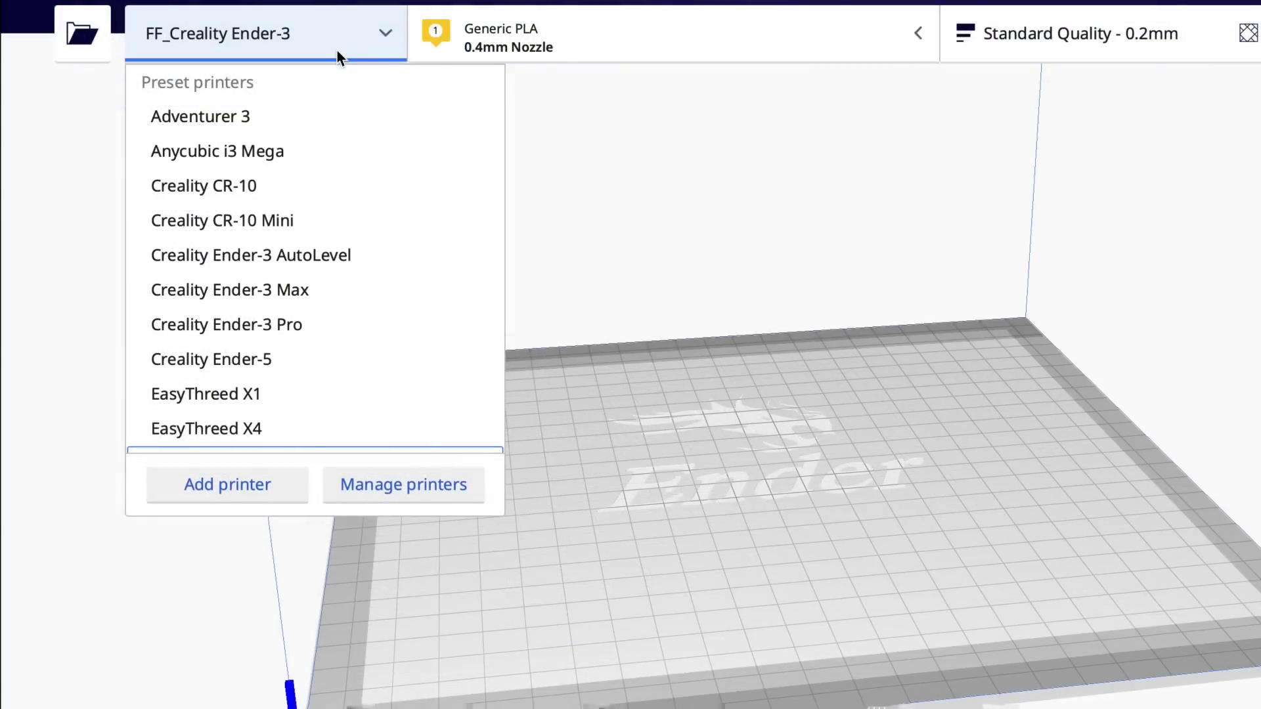
click(382, 488)
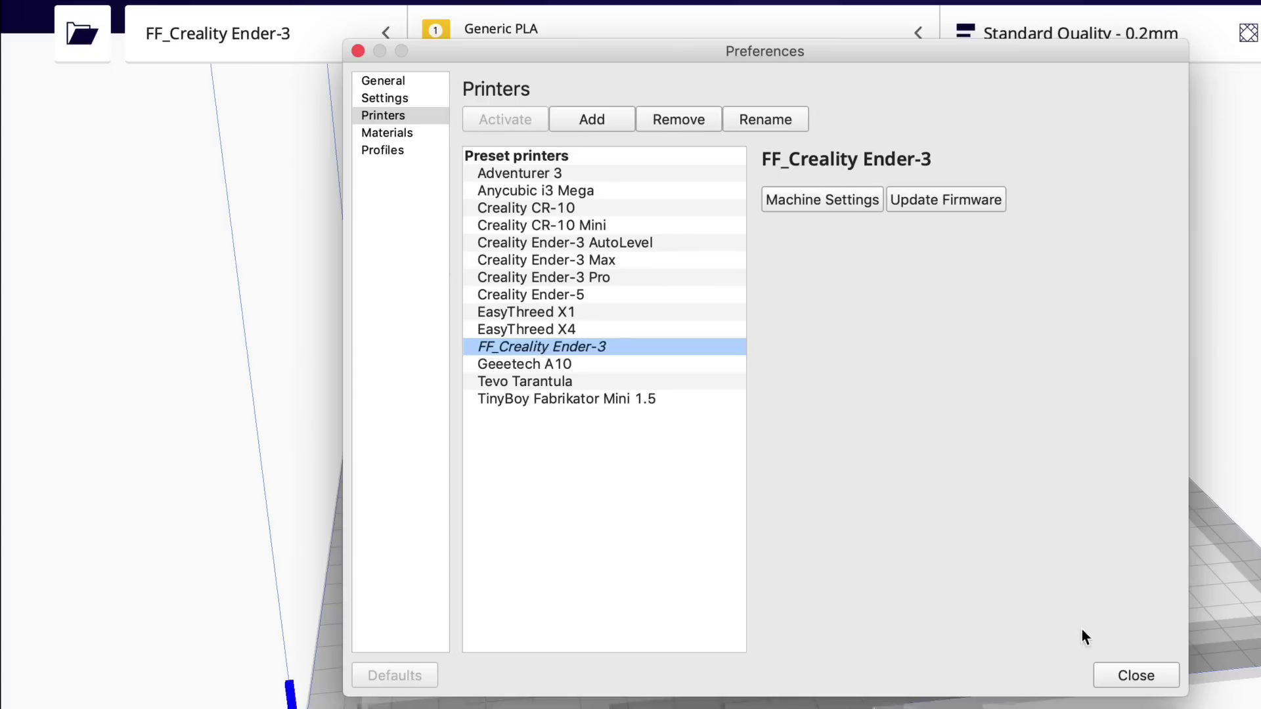
Step: From Manage Profiles, import the CHEP4.10_0.12(Best) .curaprofile file and confirm it
click(1133, 676)
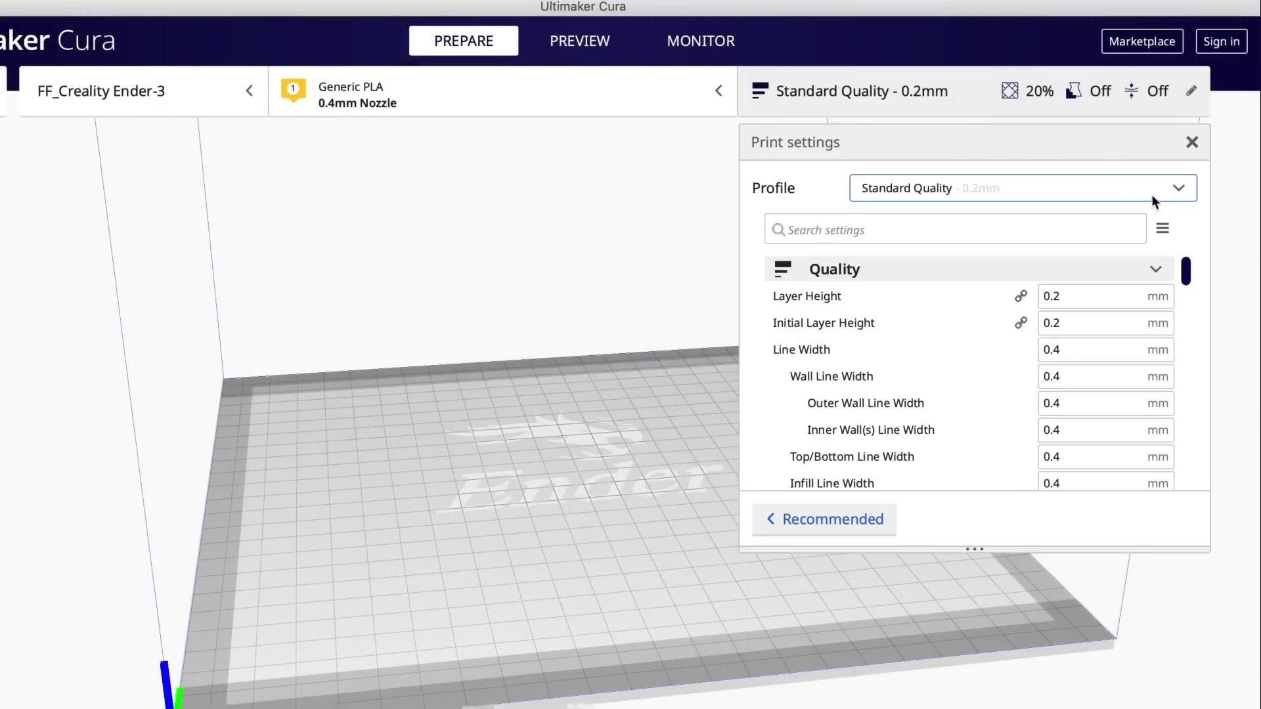
click(1179, 190)
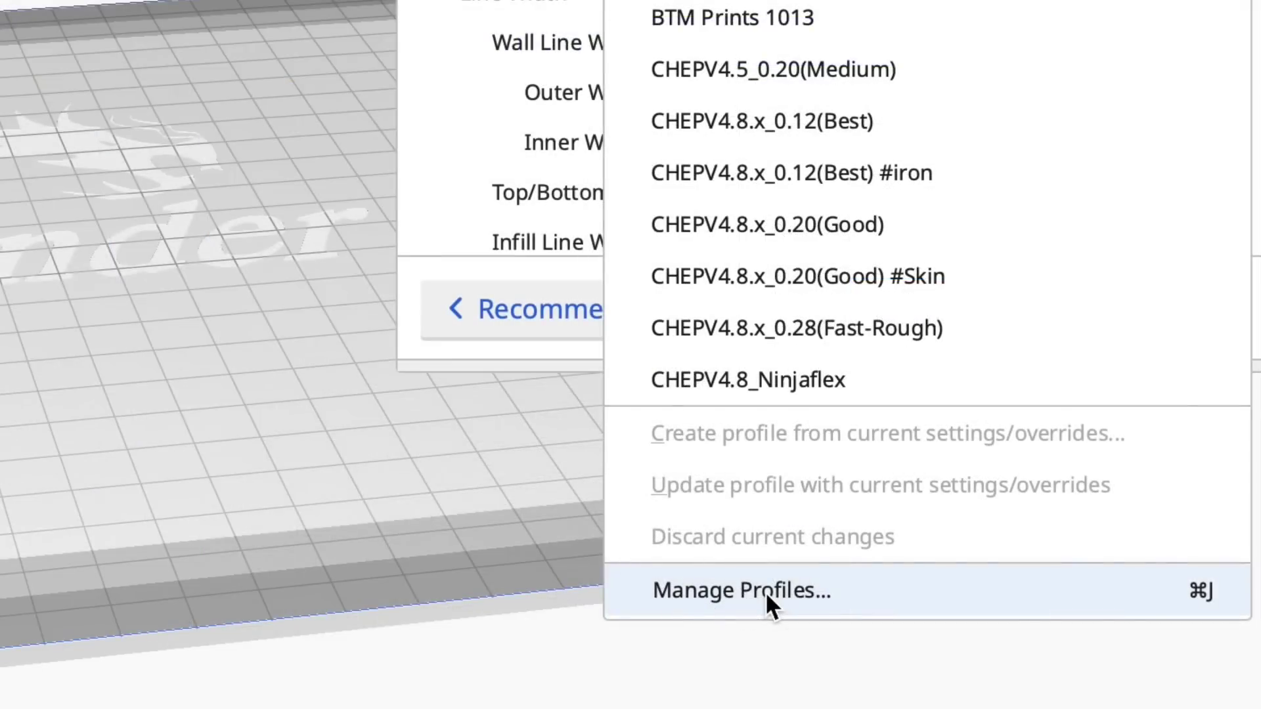
click(765, 593)
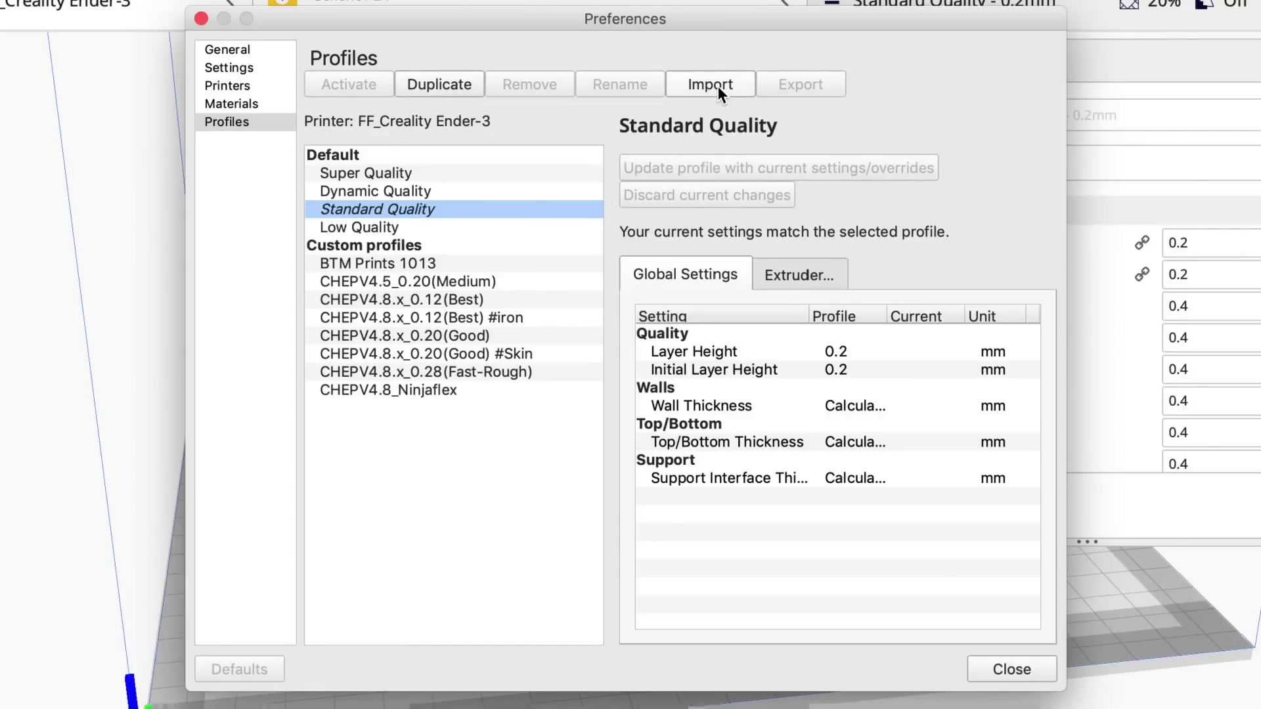
click(718, 86)
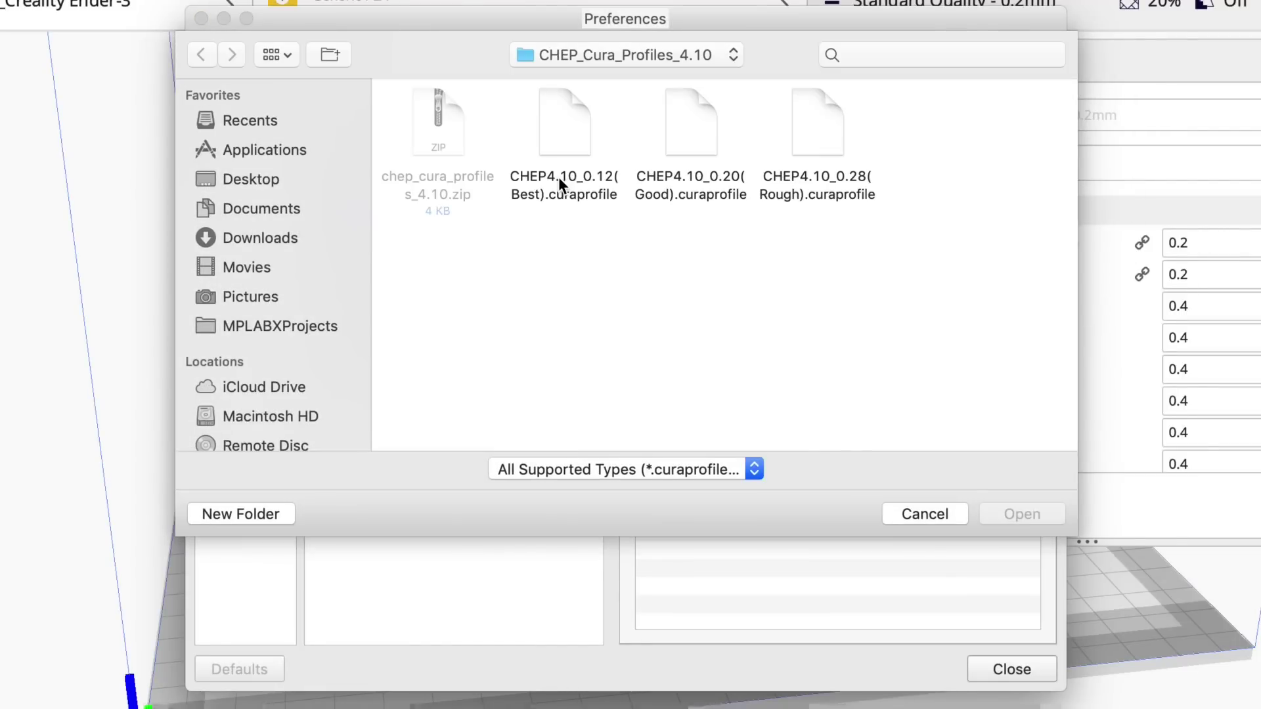
click(558, 176)
click(559, 176)
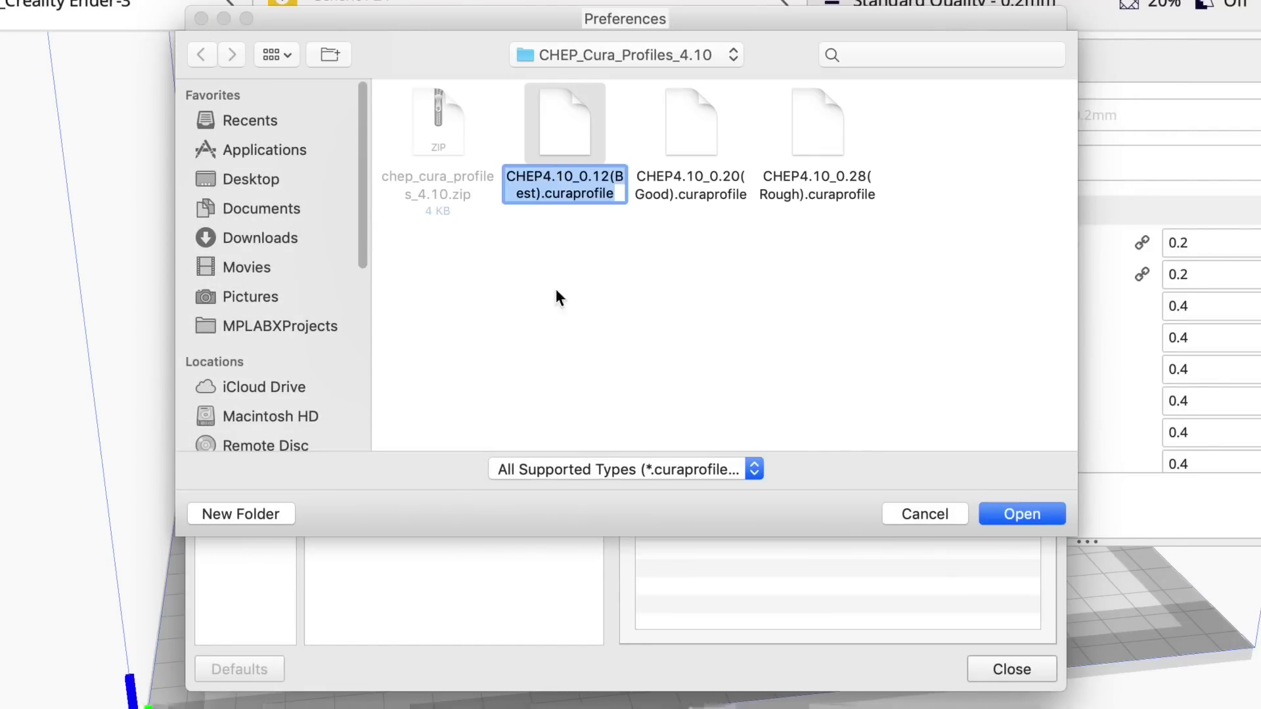
click(1026, 514)
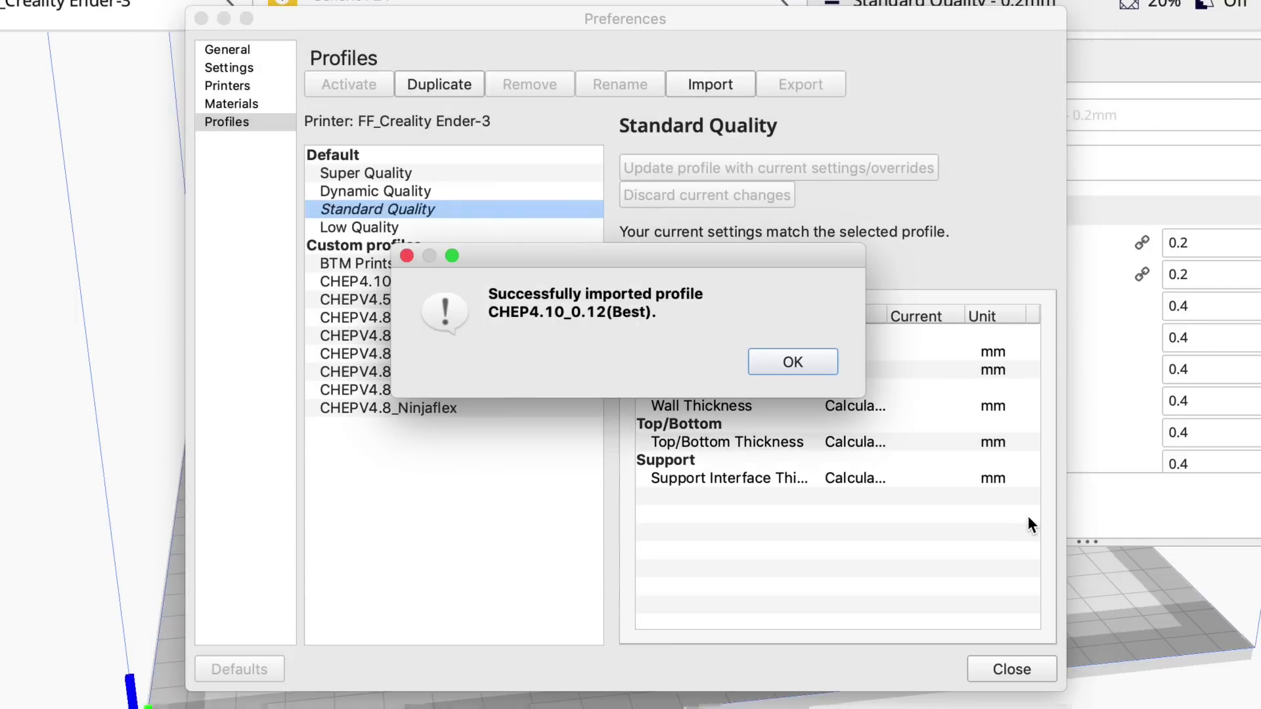
click(814, 365)
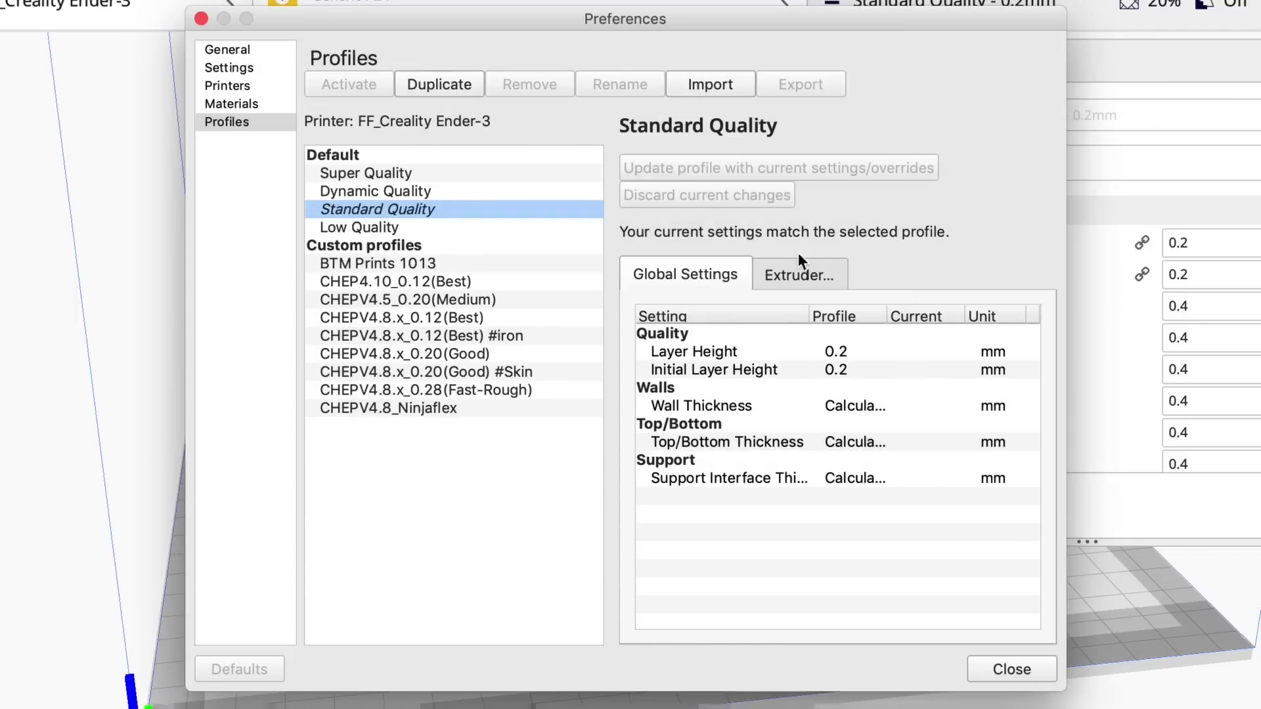
Step: Import the CHEP4.10_0.20(Good) profile file and confirm the import
click(714, 84)
click(700, 136)
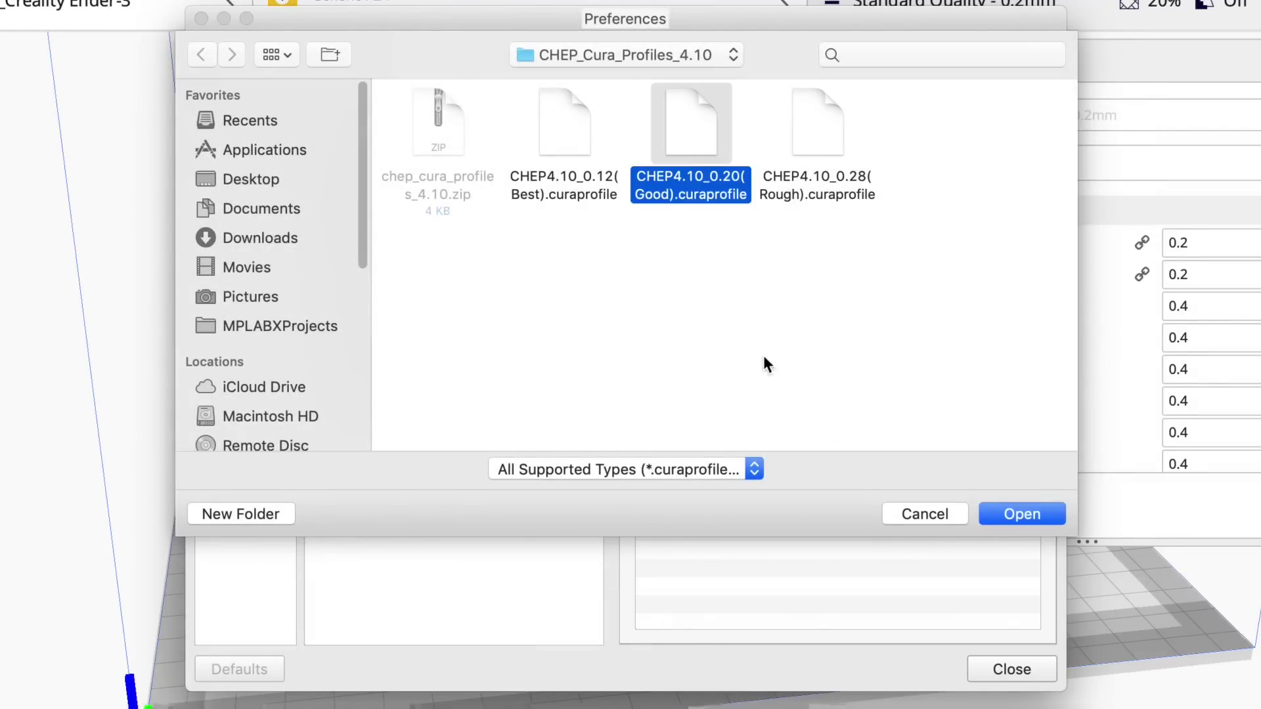
click(1018, 514)
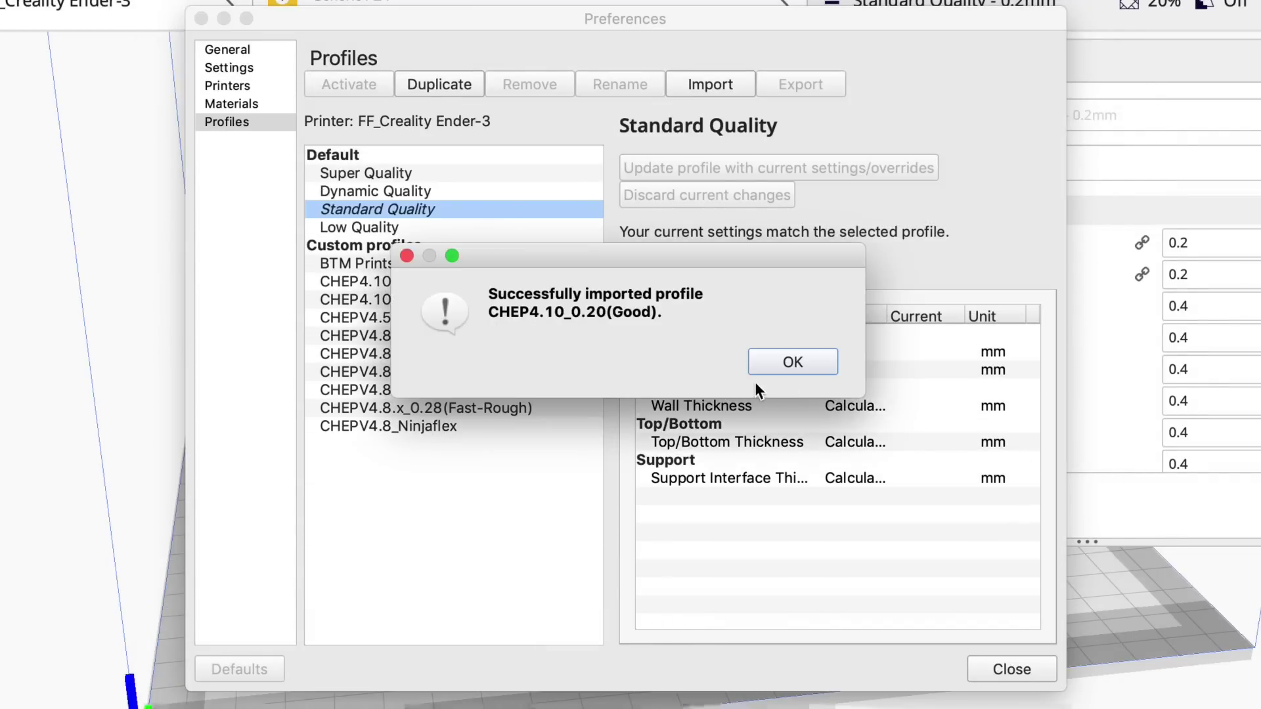
click(793, 363)
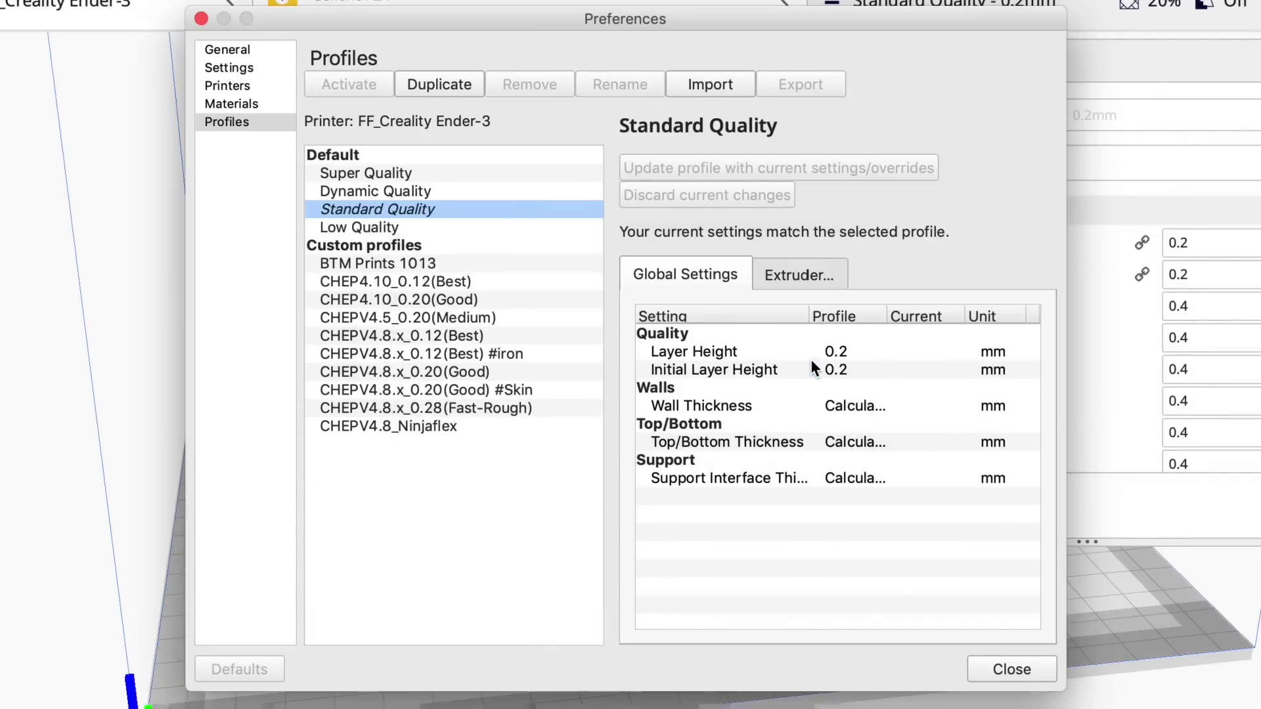
Step: Import the CHEP4.10_0.28(Rough) profile file and confirm the import
click(719, 82)
click(824, 178)
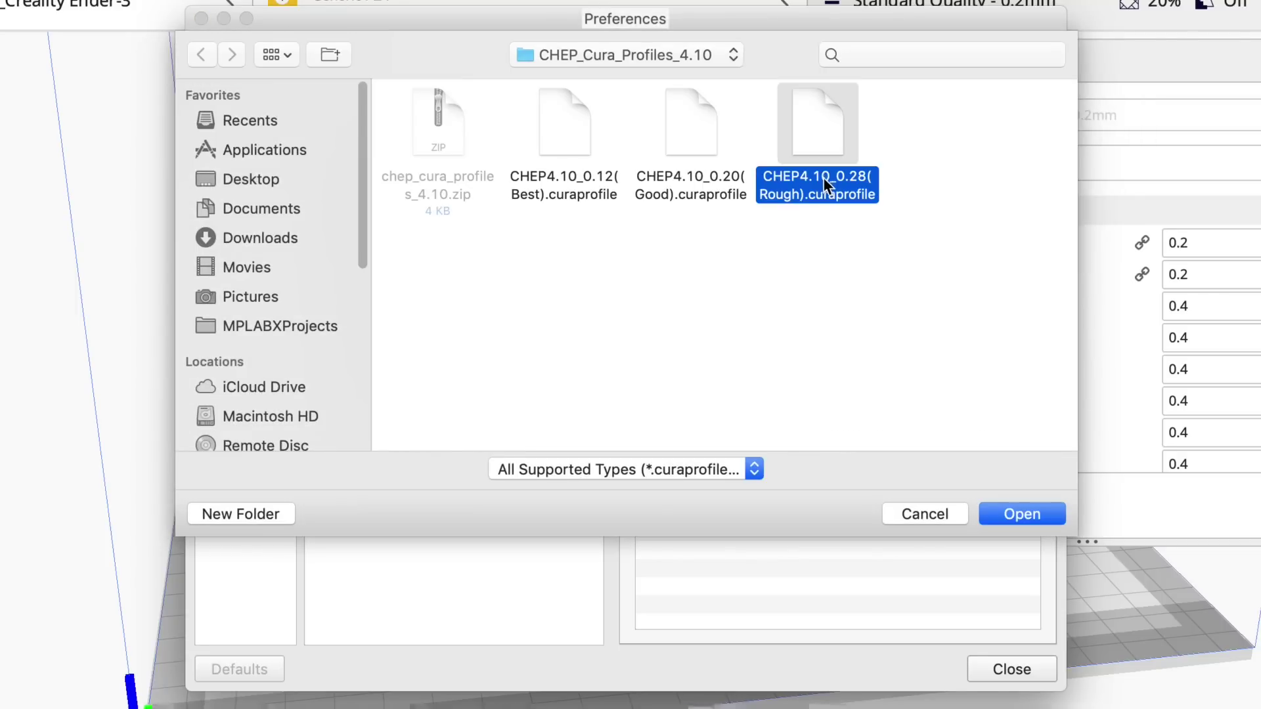
click(824, 178)
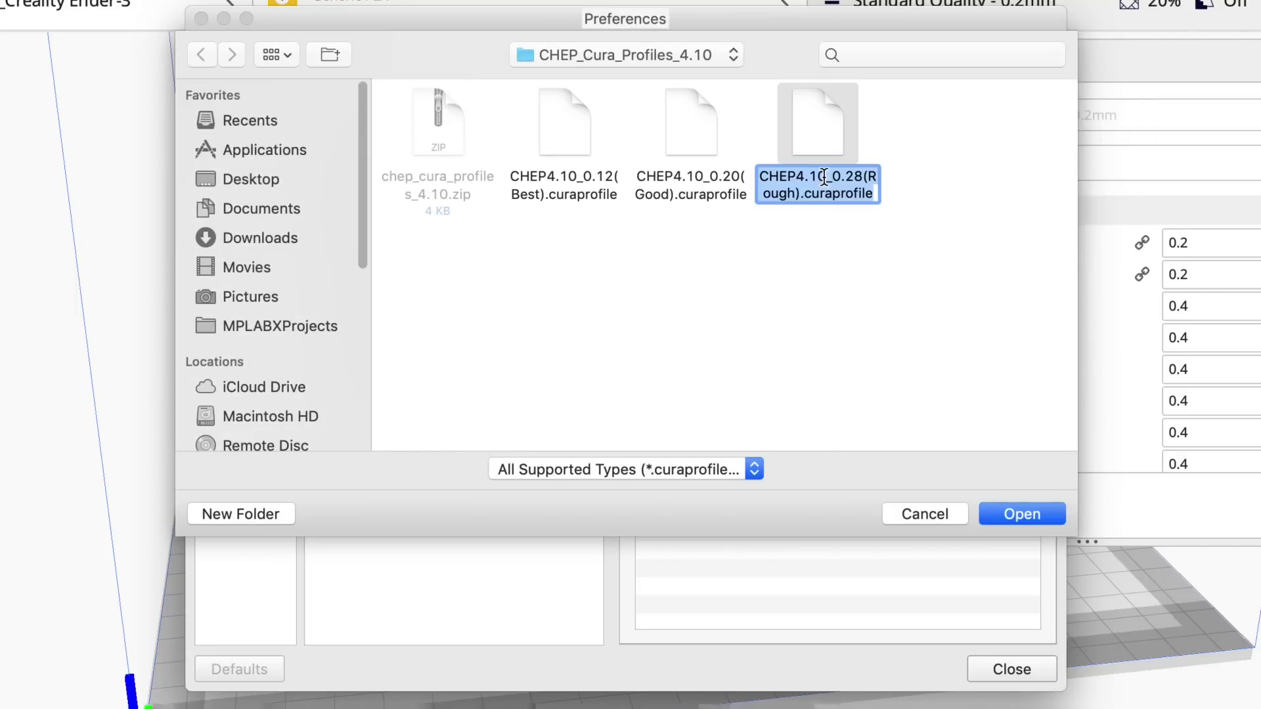
click(1029, 515)
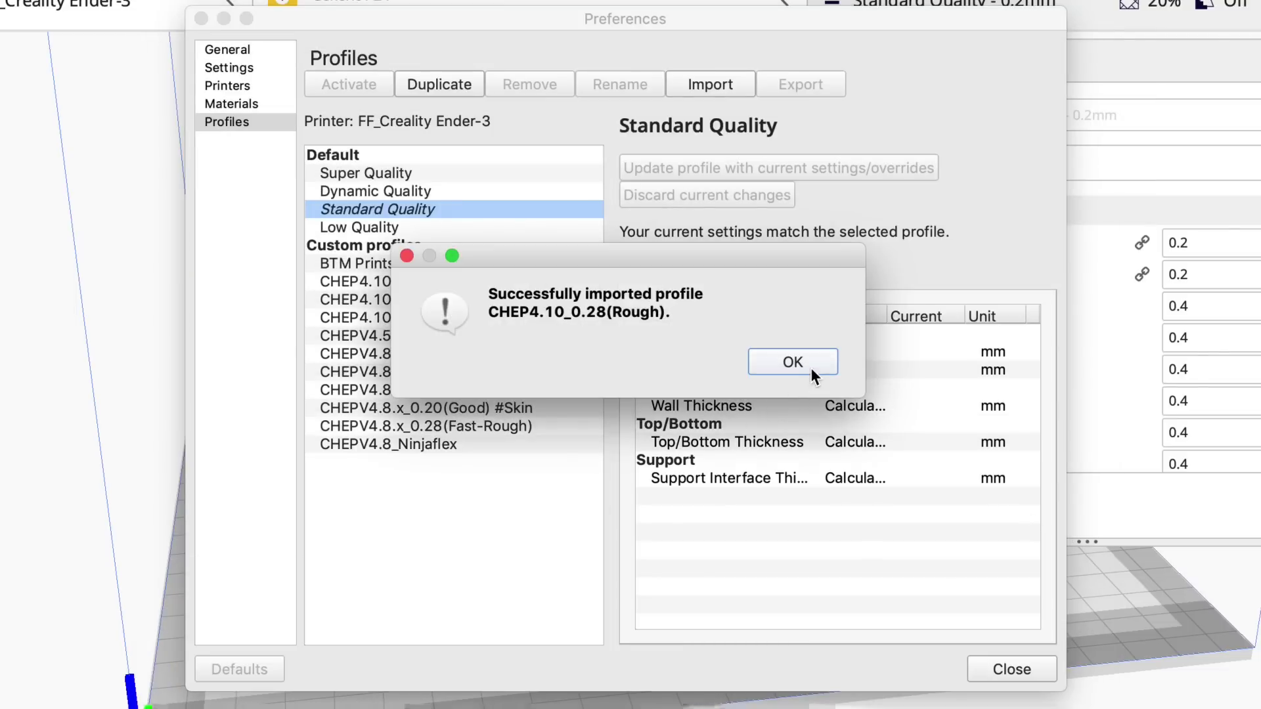
click(792, 362)
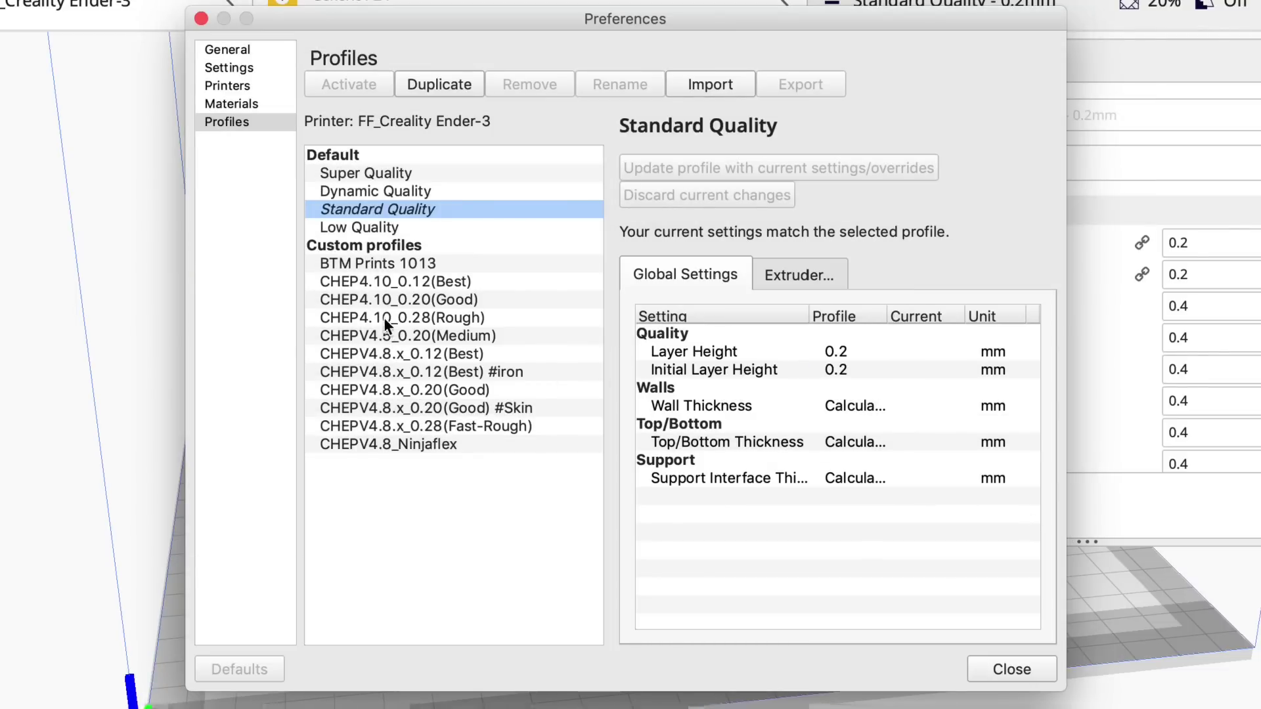
Step: Check the settings of the CHEP4.10 Best, Good and Rough profiles, then show the print profile list
click(381, 281)
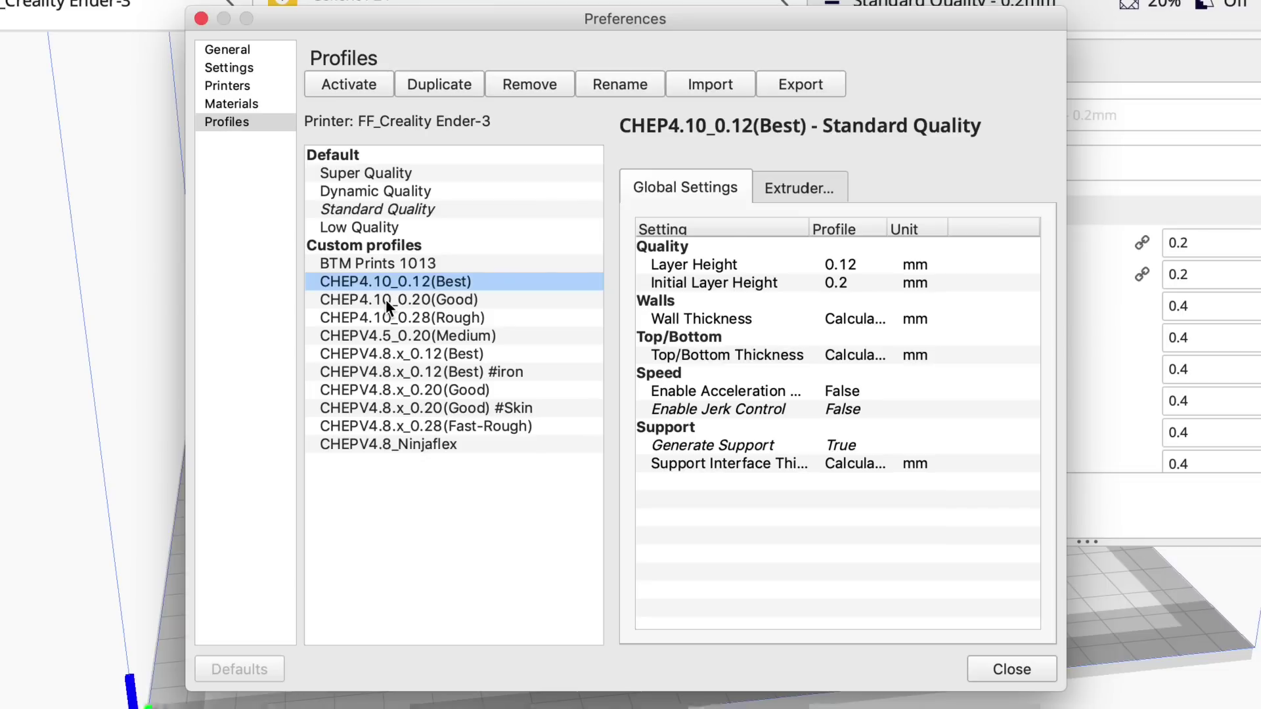
click(385, 299)
click(388, 317)
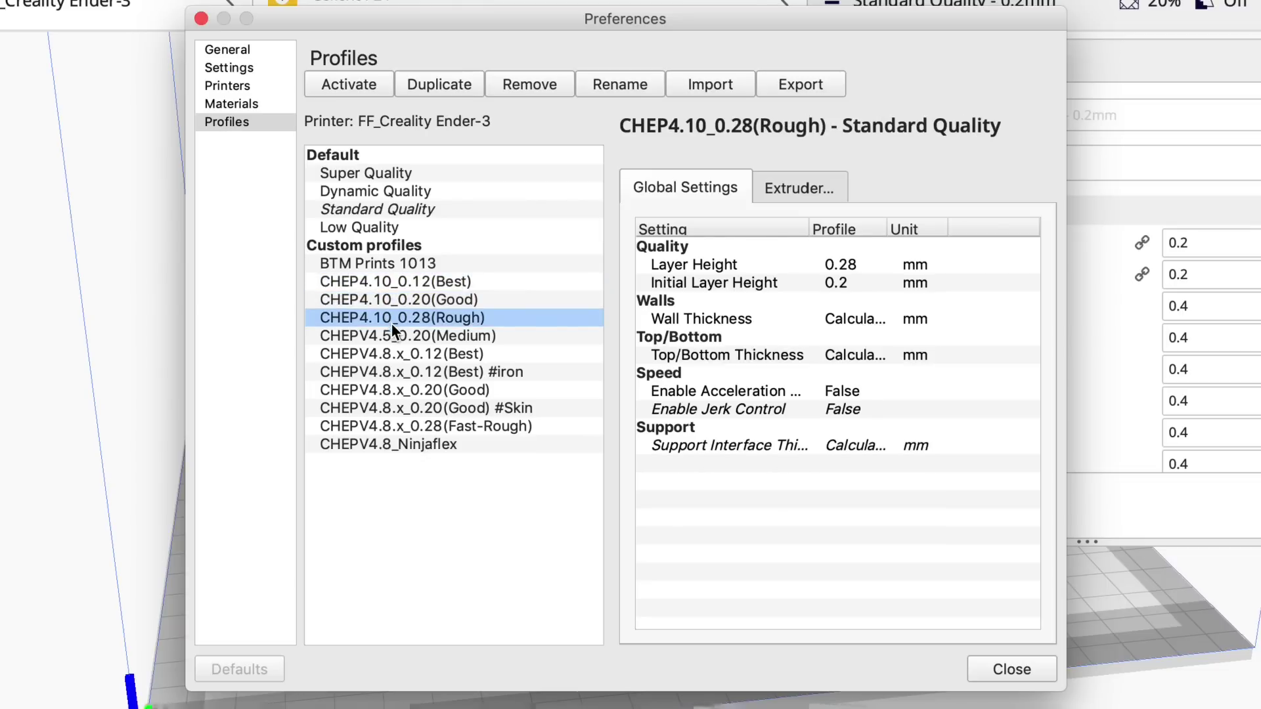
click(994, 669)
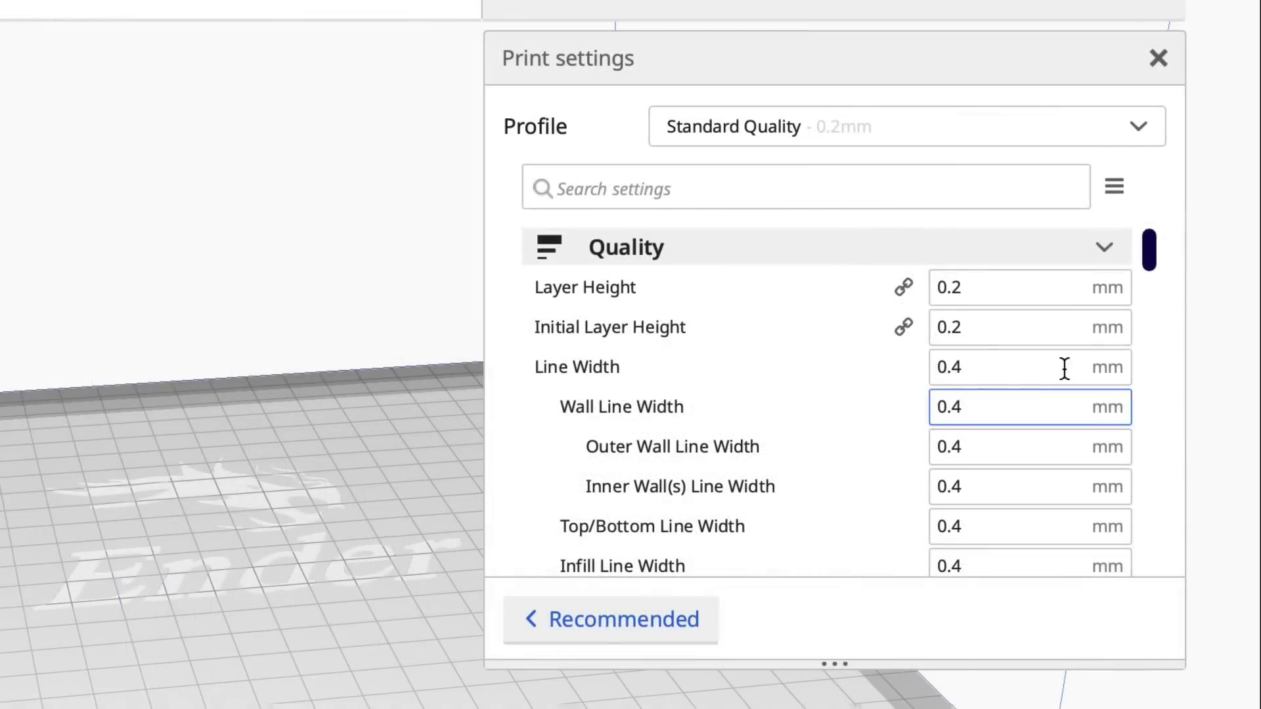
click(1138, 124)
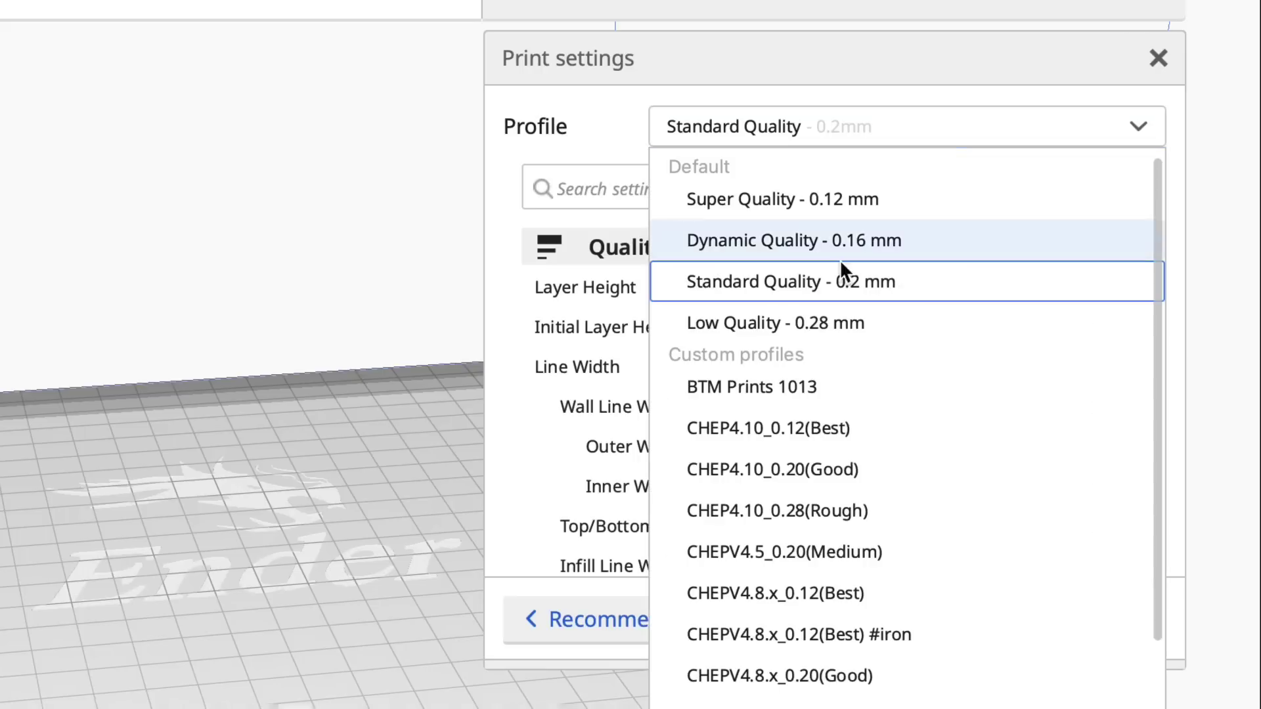